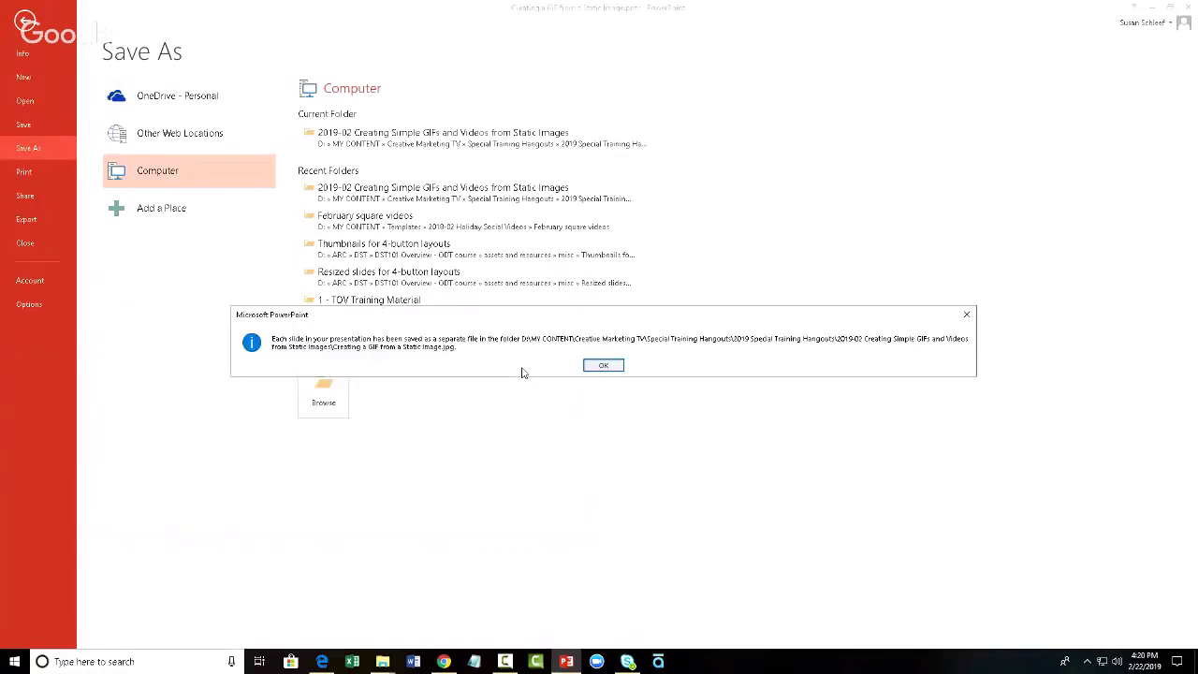
- Dismiss the export message, switch to File Explorer and open the "Creating a GIF from a Static Image" folder of exported slides
click(606, 366)
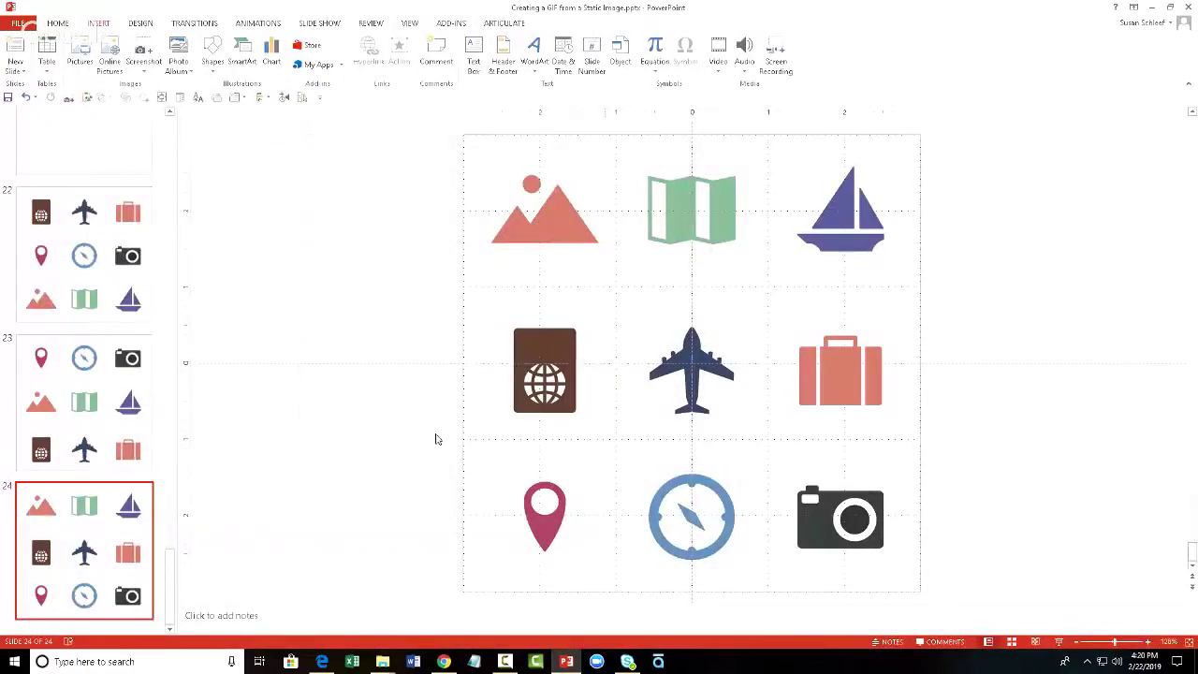
click(382, 662)
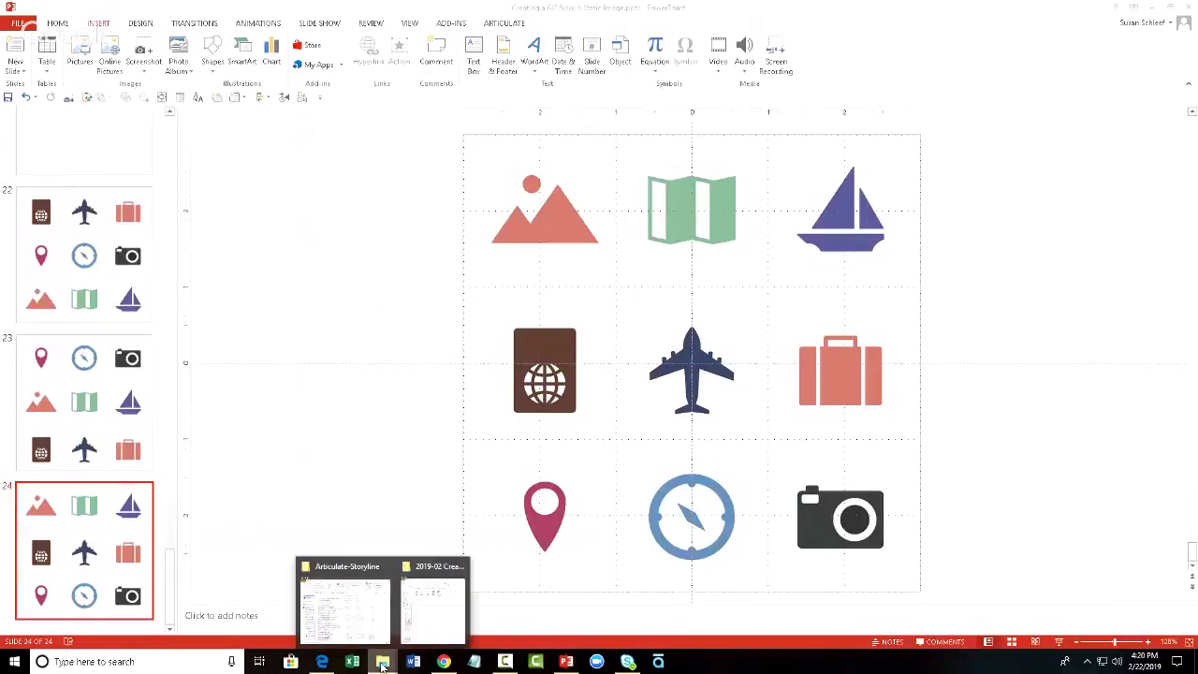
click(439, 607)
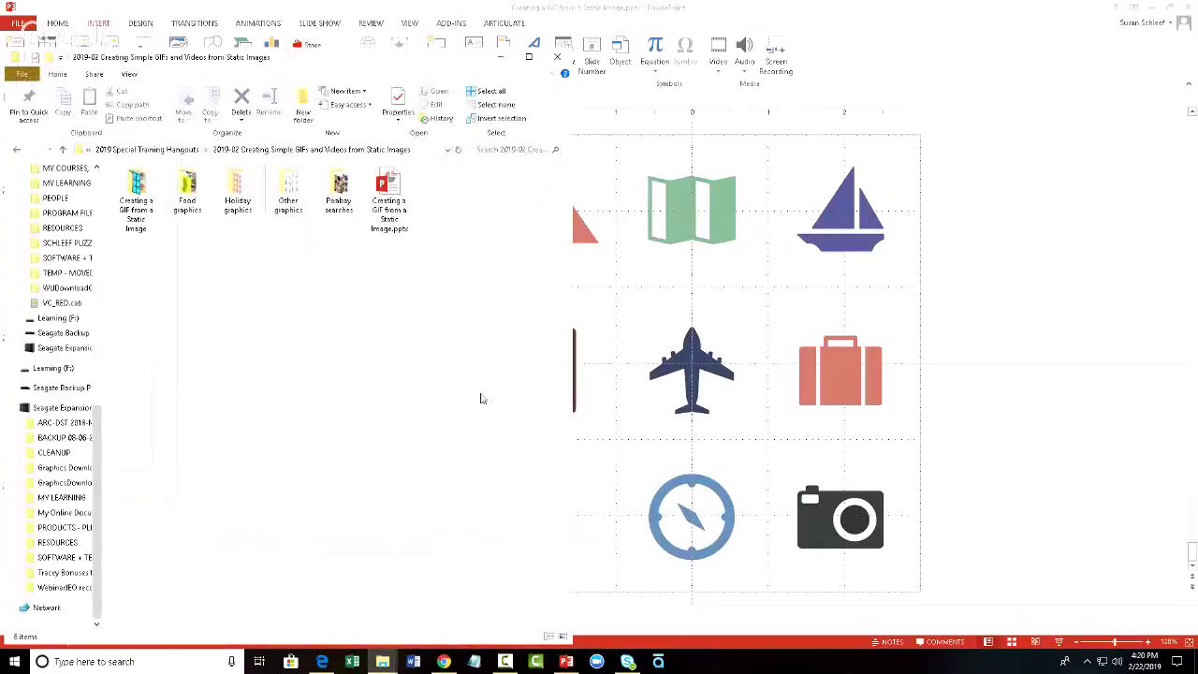
double_click(136, 190)
- Delete the exported images Slide1.JPG through Slide18.JPG from the folder
click(141, 185)
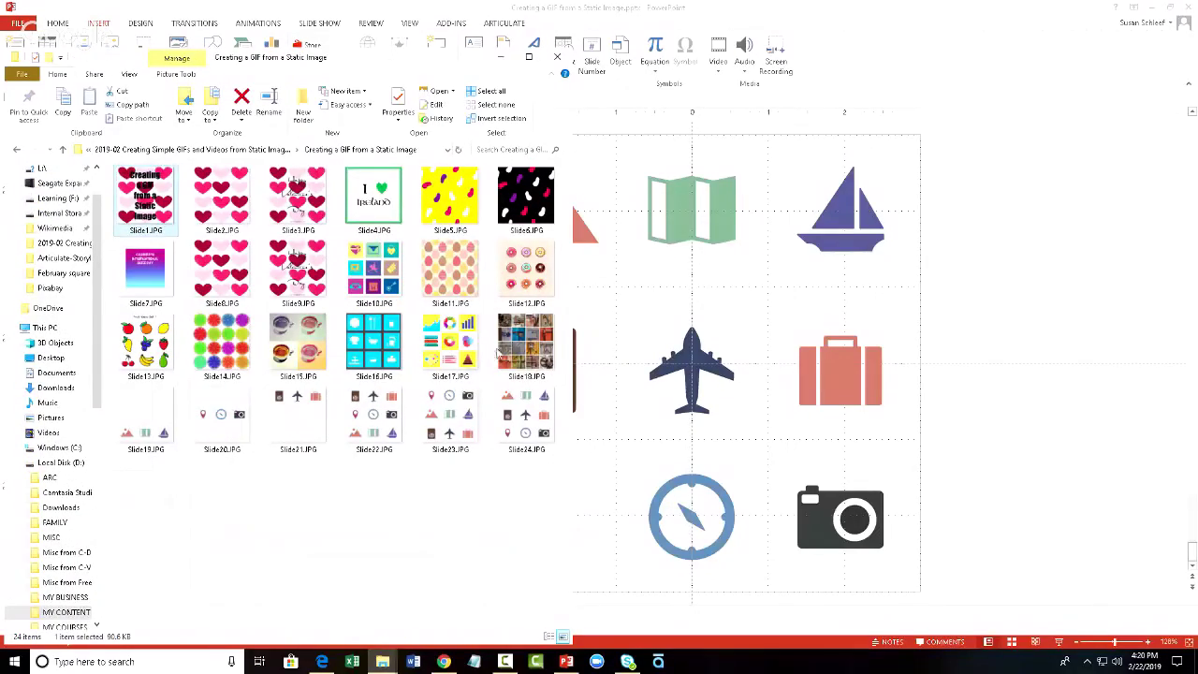
shift+click(528, 349)
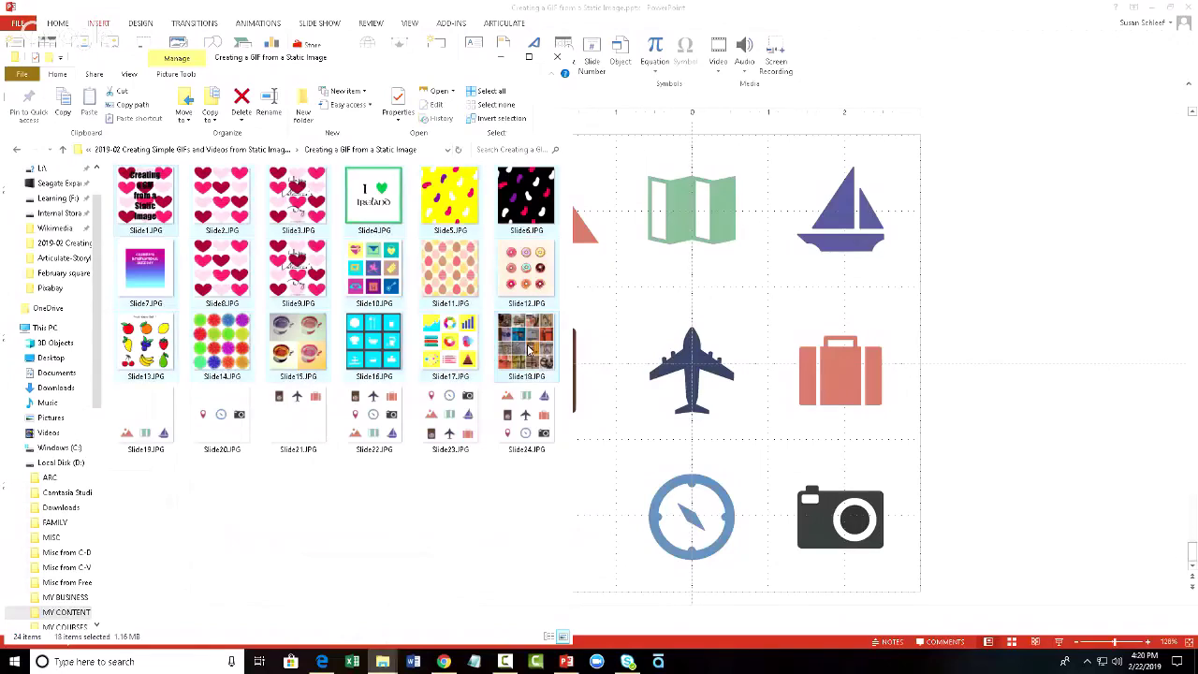
key(Delete)
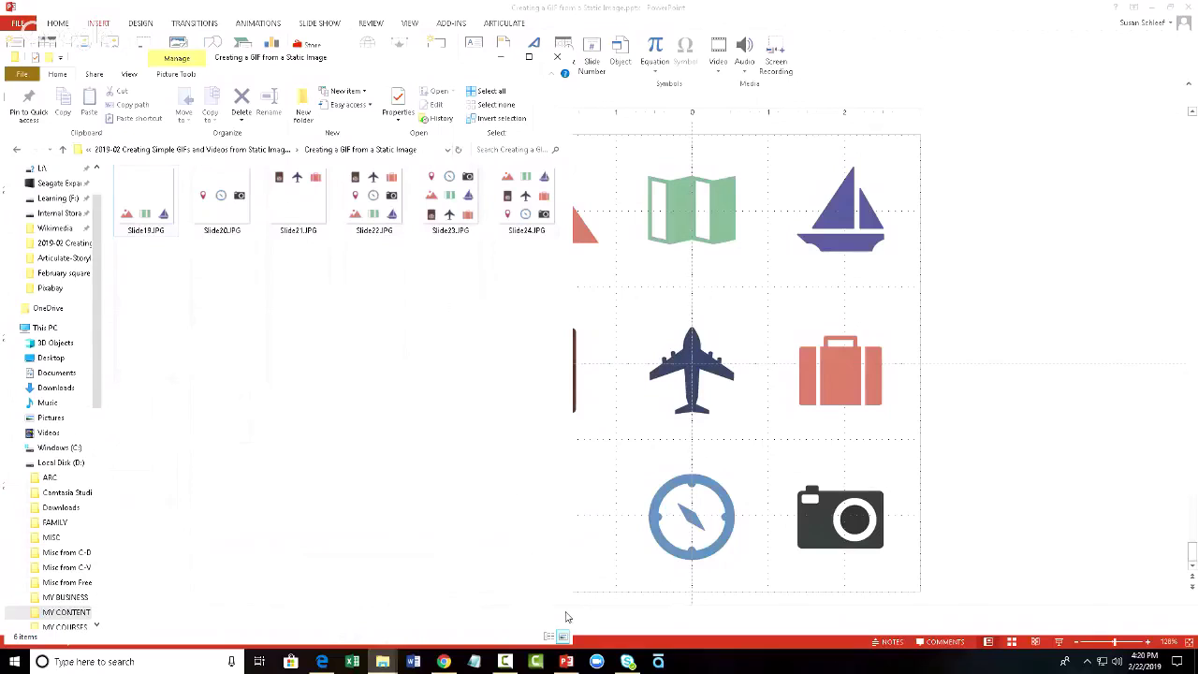
- Switch to ezgif.com in Chrome and upload Slide22.JPG, Slide23.JPG and Slide24.JPG to the GIF Maker
click(443, 661)
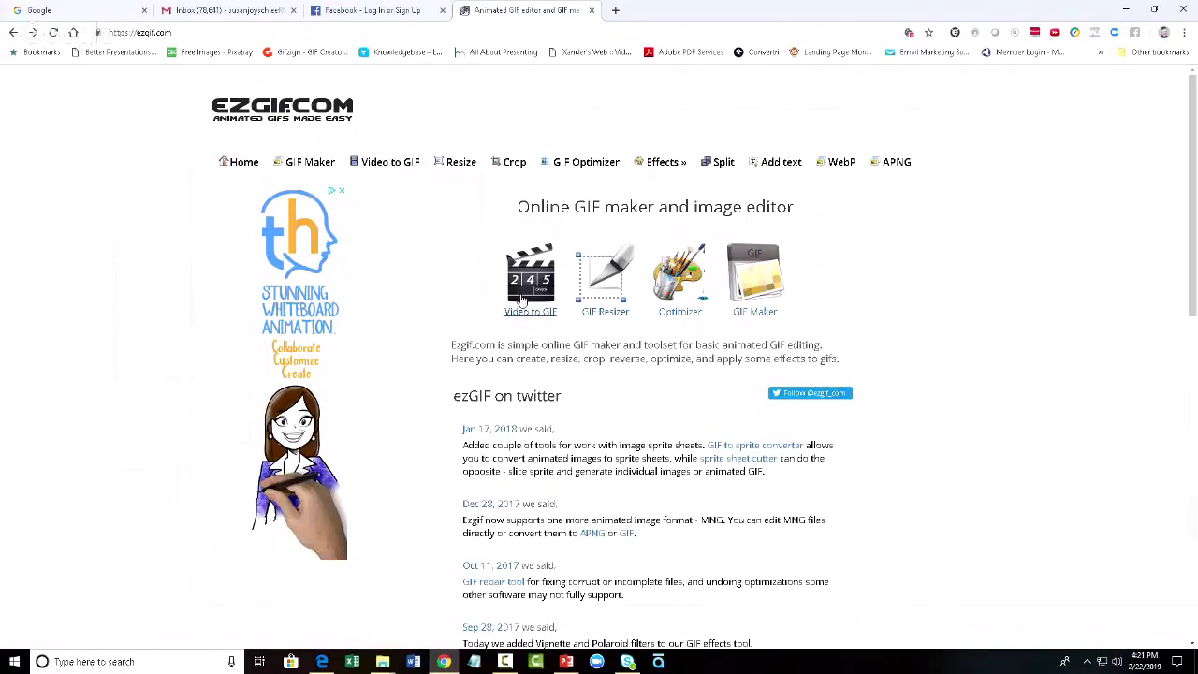
click(764, 275)
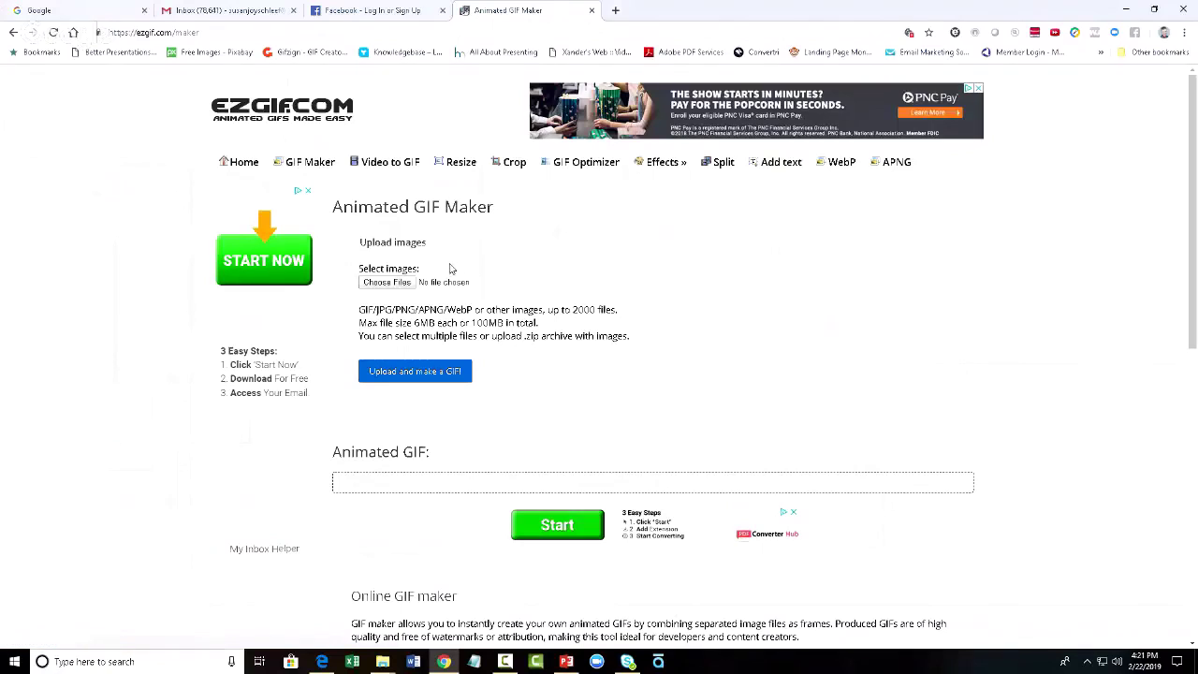
click(386, 283)
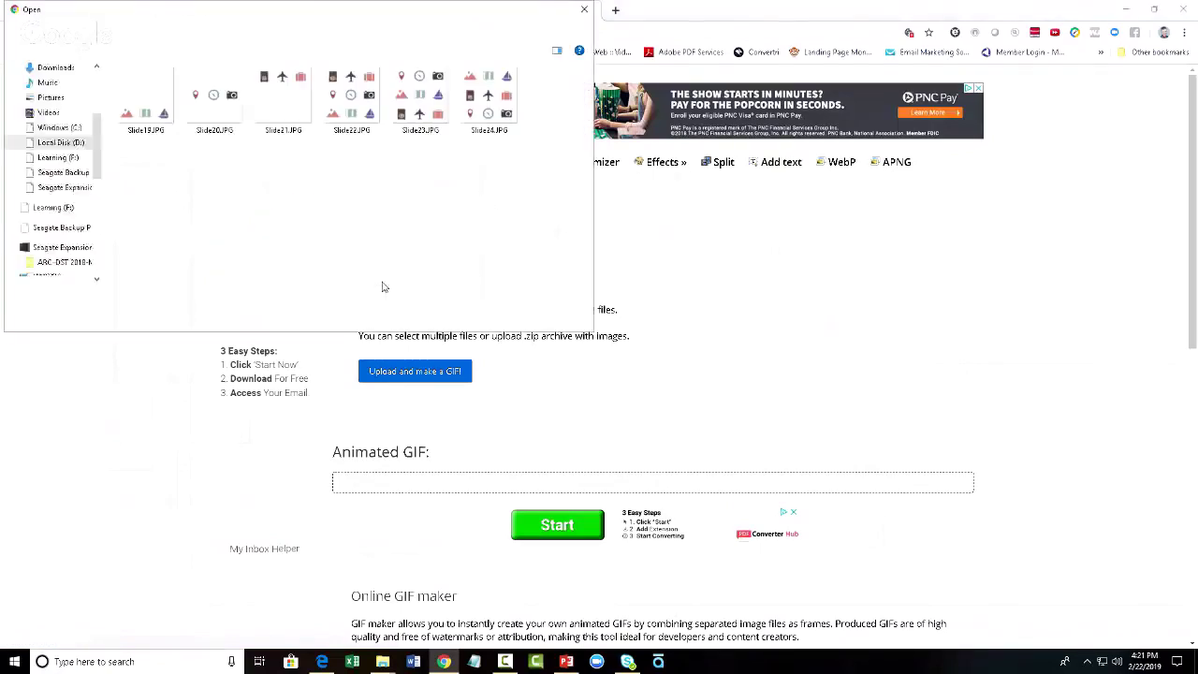
click(356, 87)
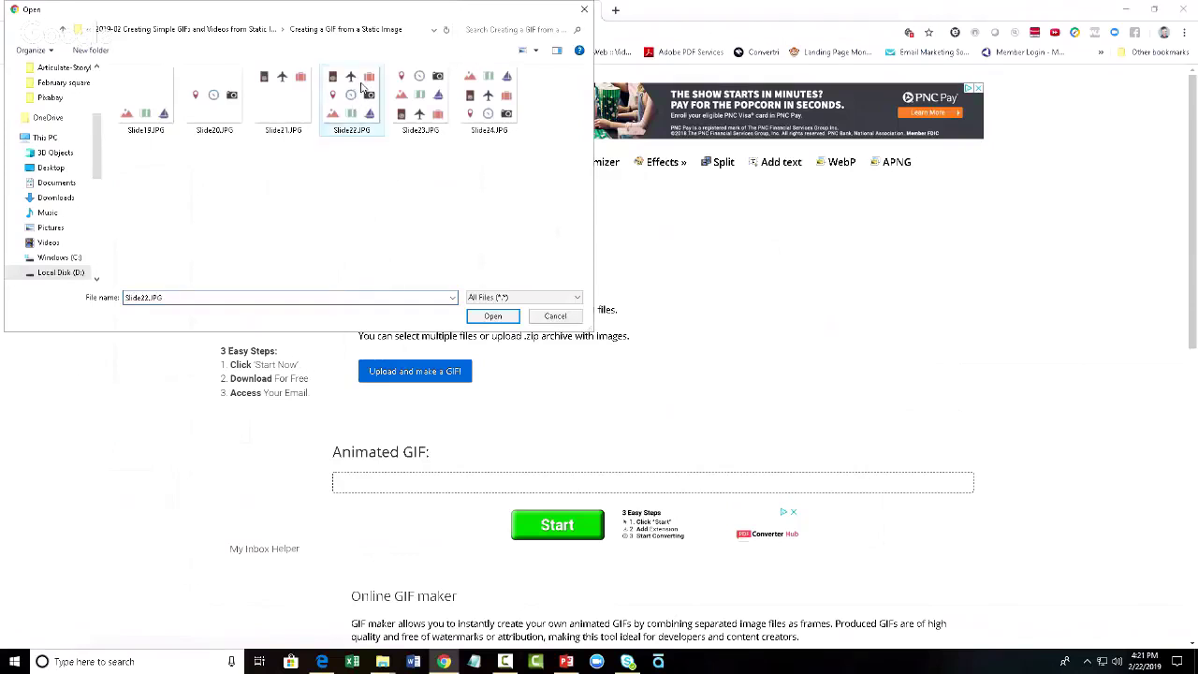
shift+click(497, 97)
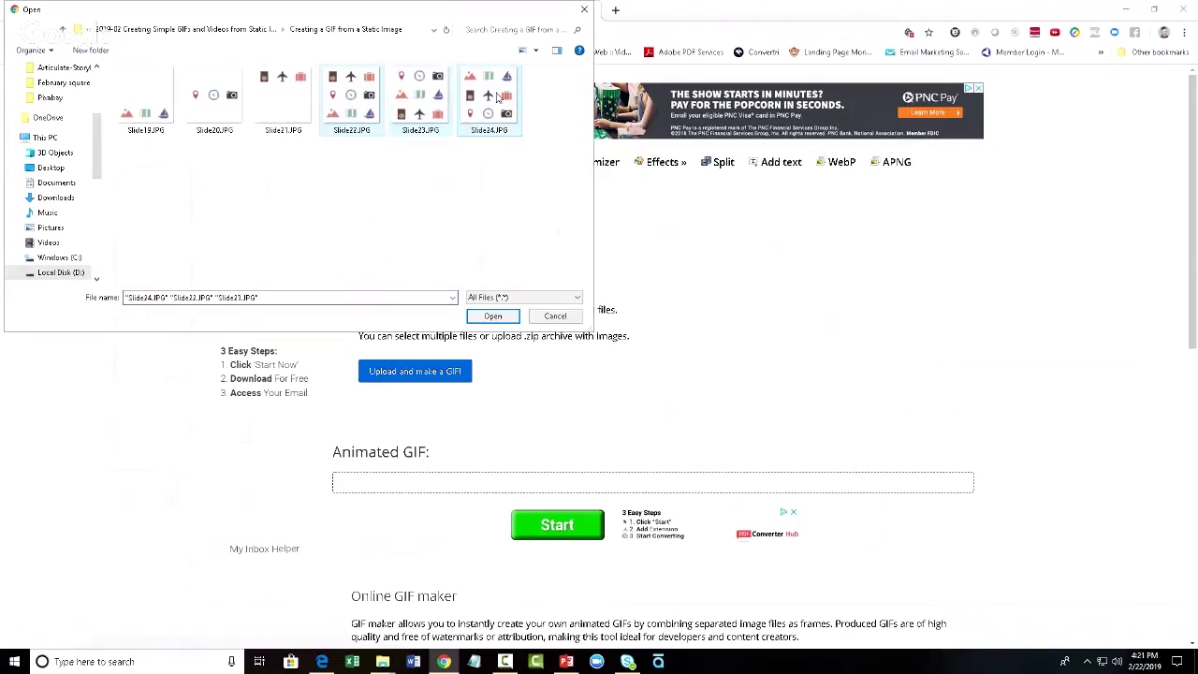
click(485, 318)
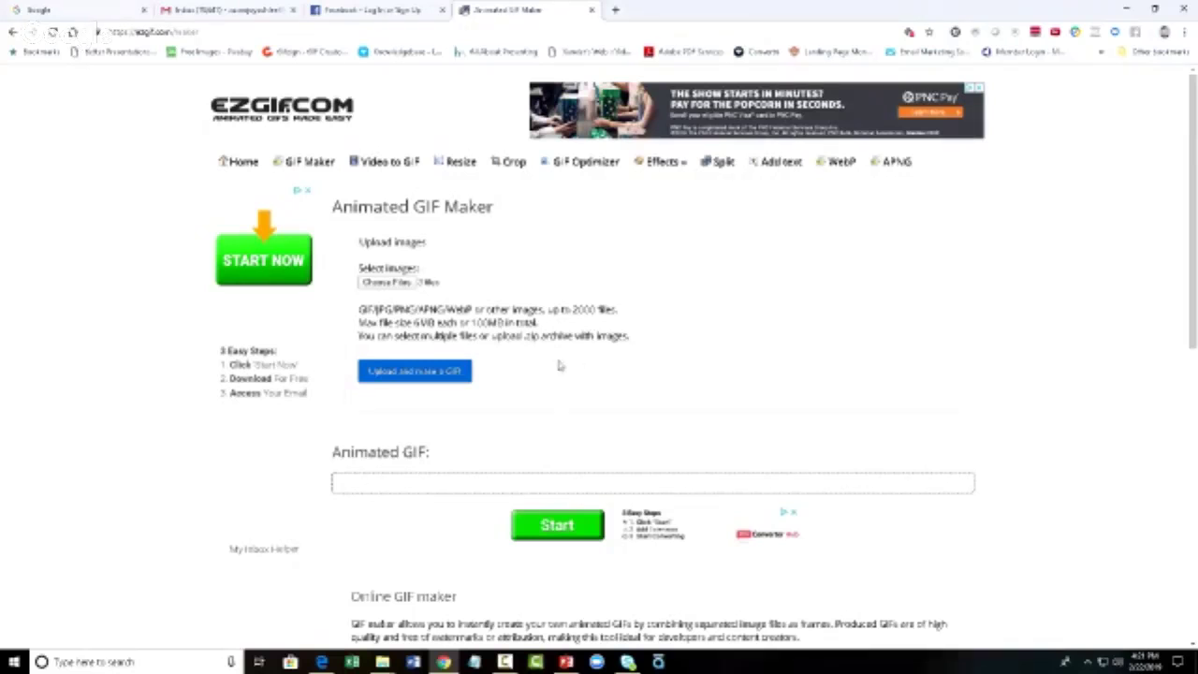
click(407, 373)
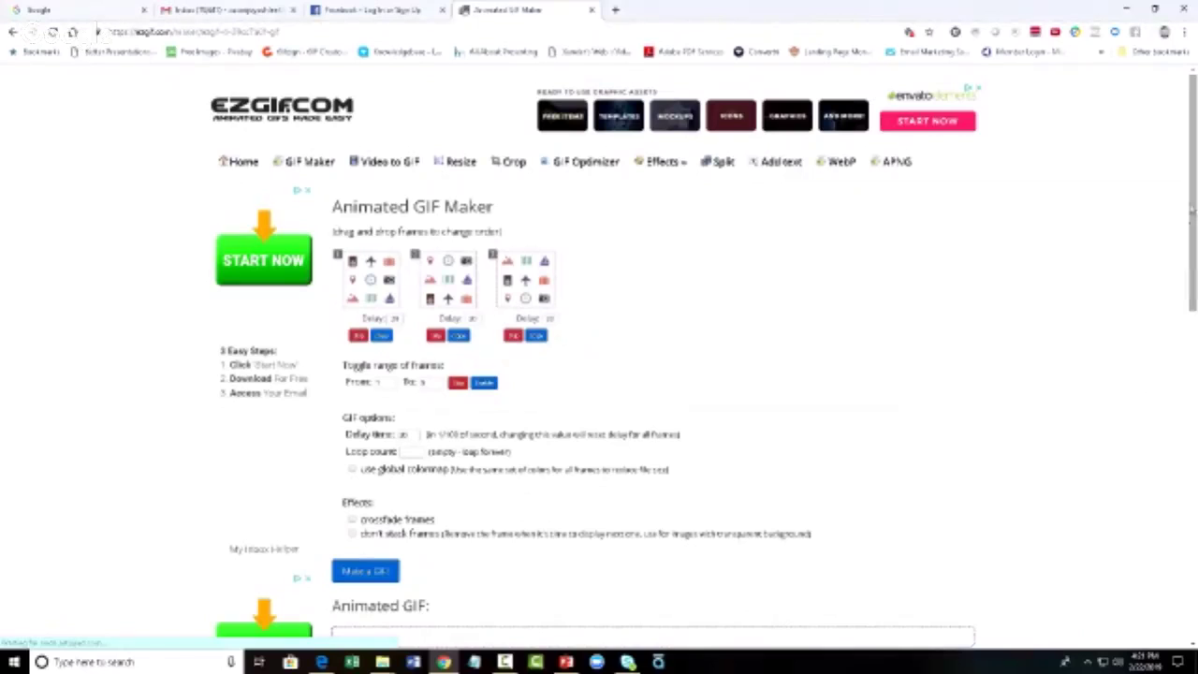
- Set the delay time for all frames to 30 hundredths of a second and generate the animated GIF
drag(1193, 161, 1193, 211)
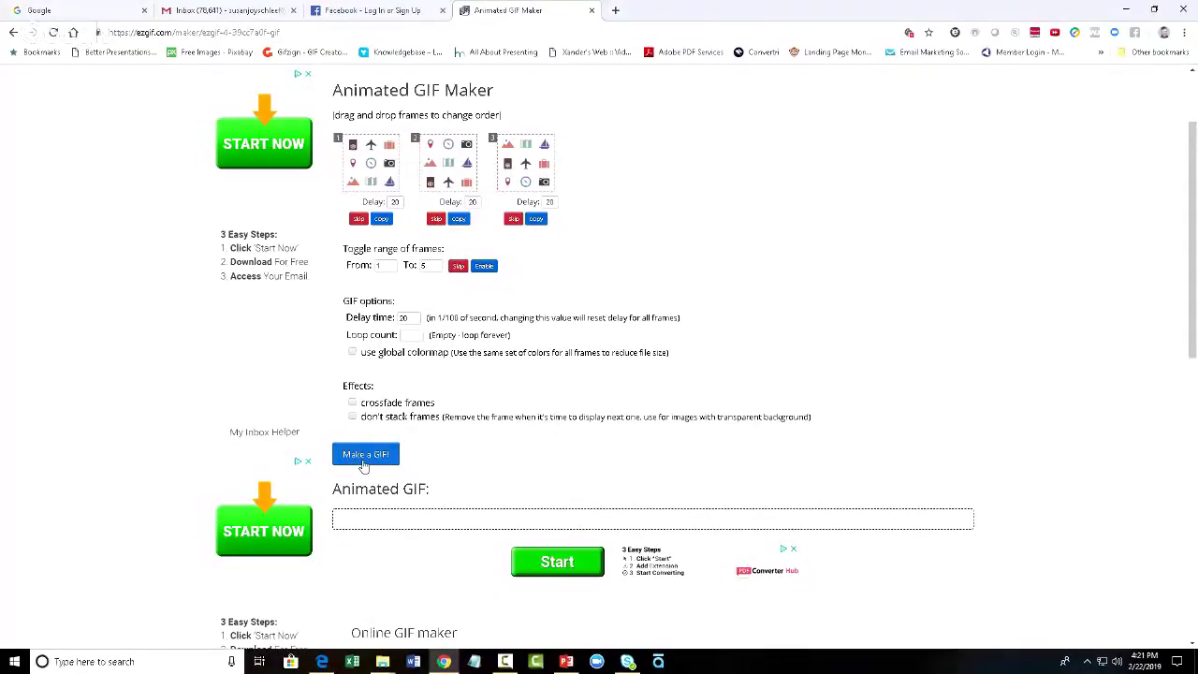
double_click(412, 317)
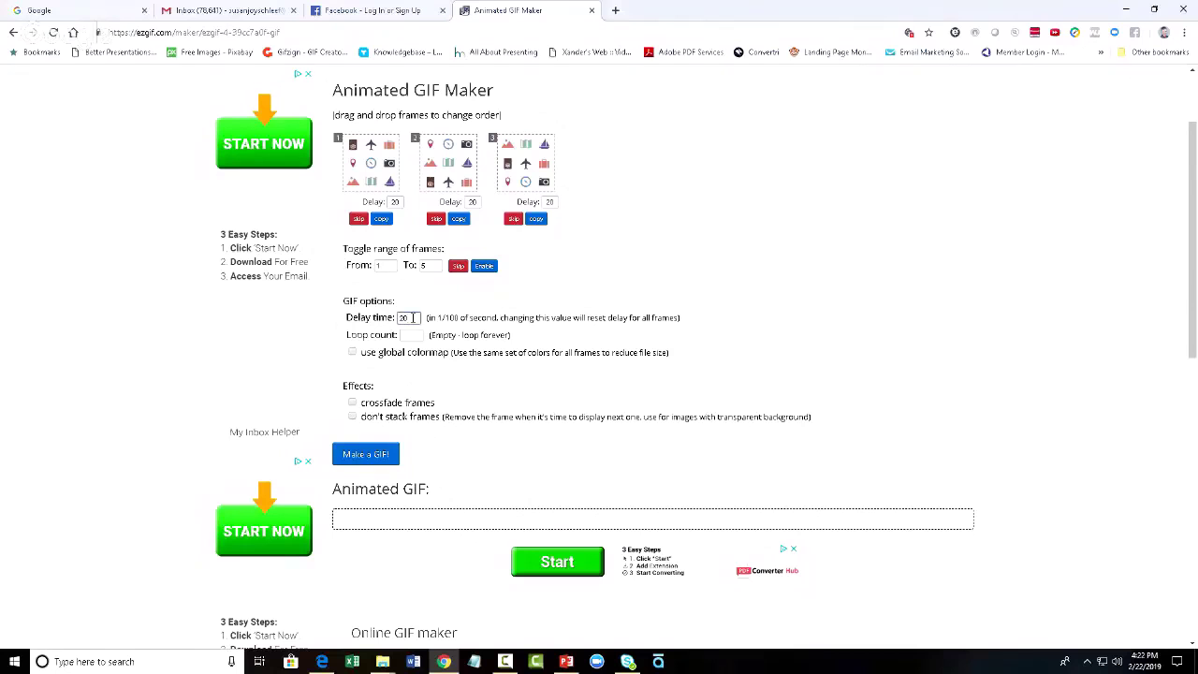
key(BackSpace)
text(30)
click(363, 457)
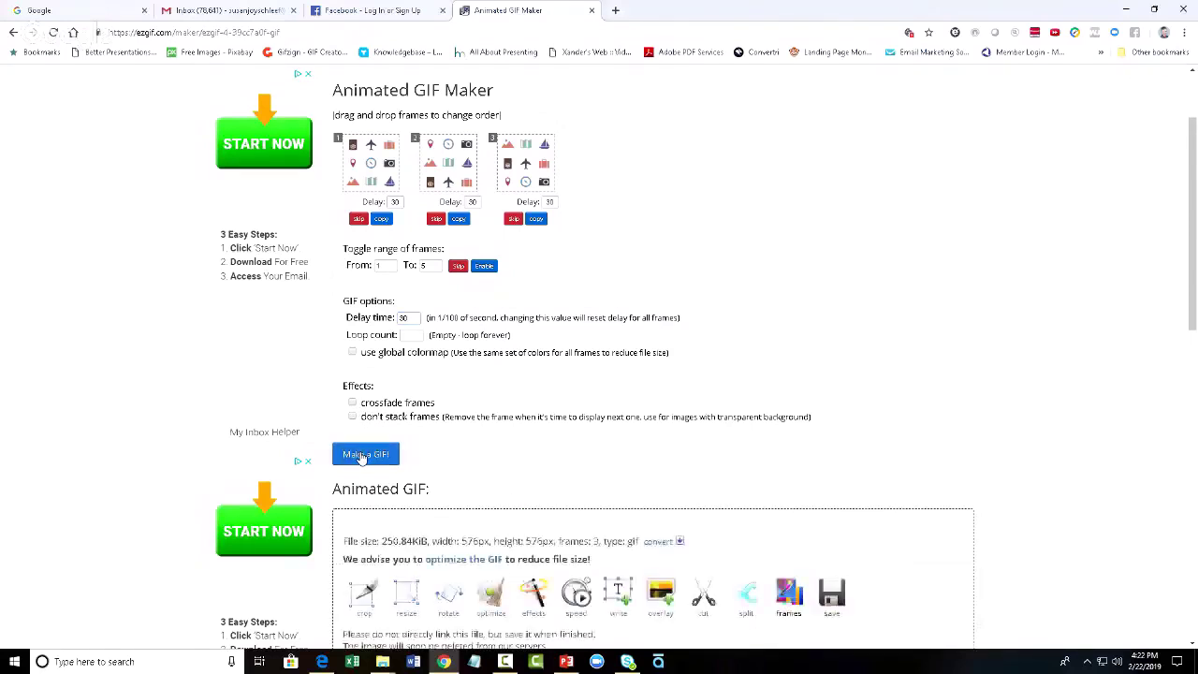
- Open the generated GIF in the speed changer and change its speed to 50% of the current speed
drag(1192, 172, 1195, 290)
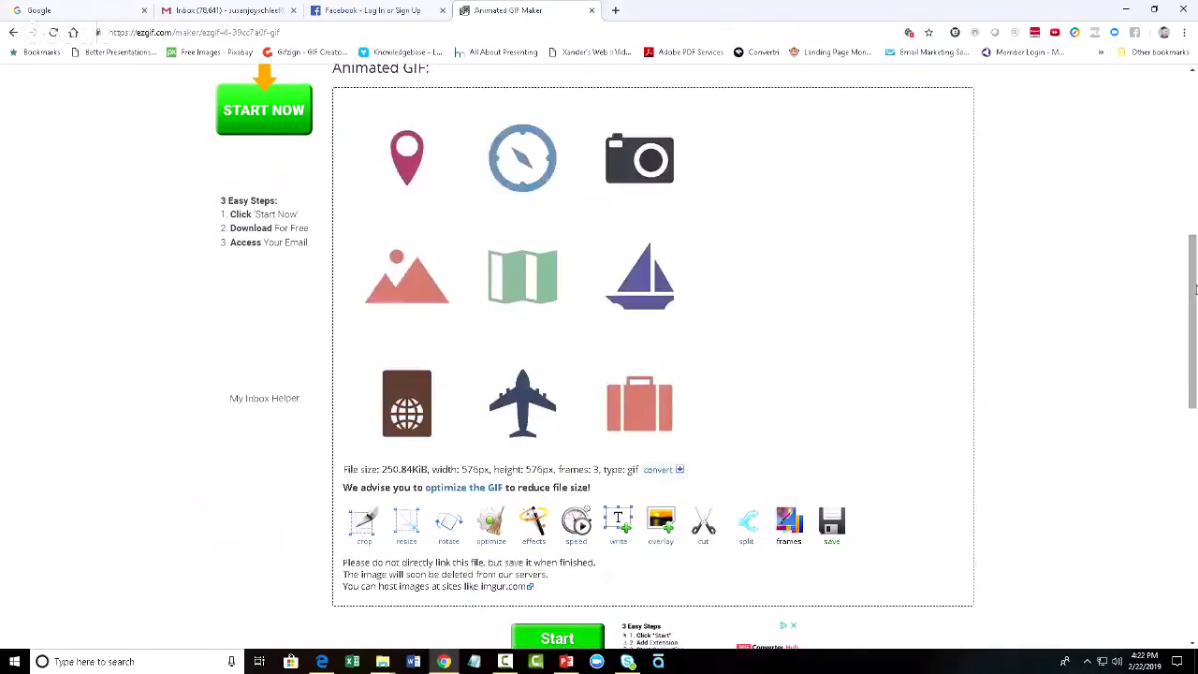
click(575, 523)
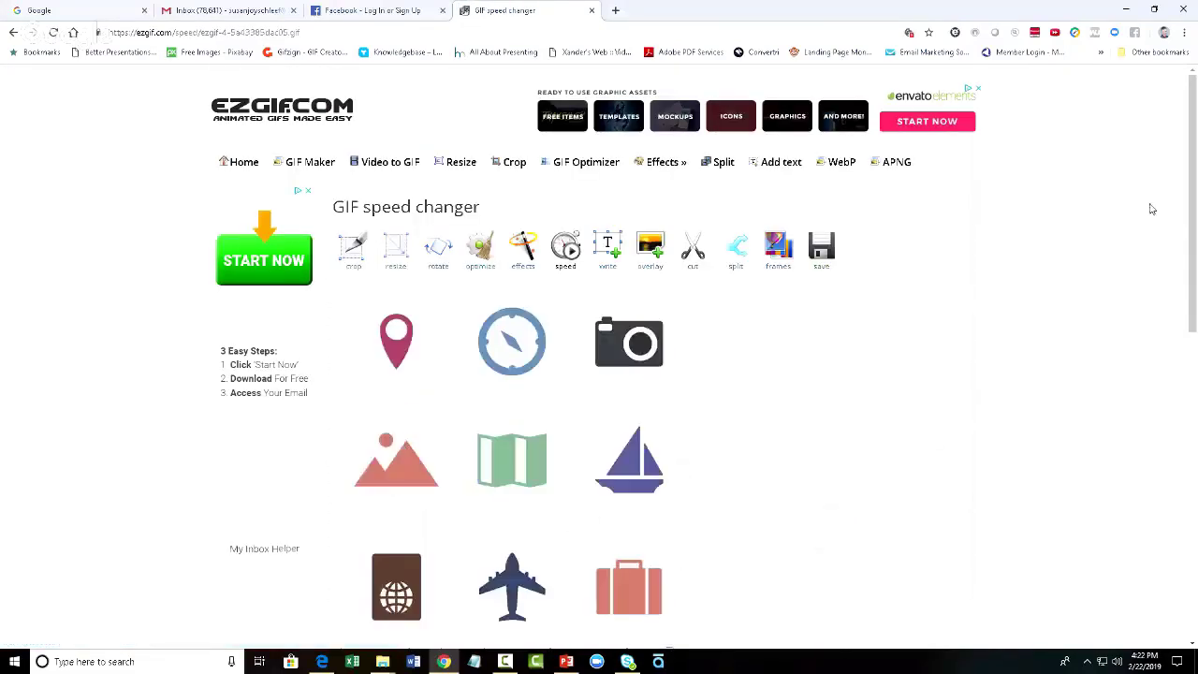
scroll(1192, 187, down, 3)
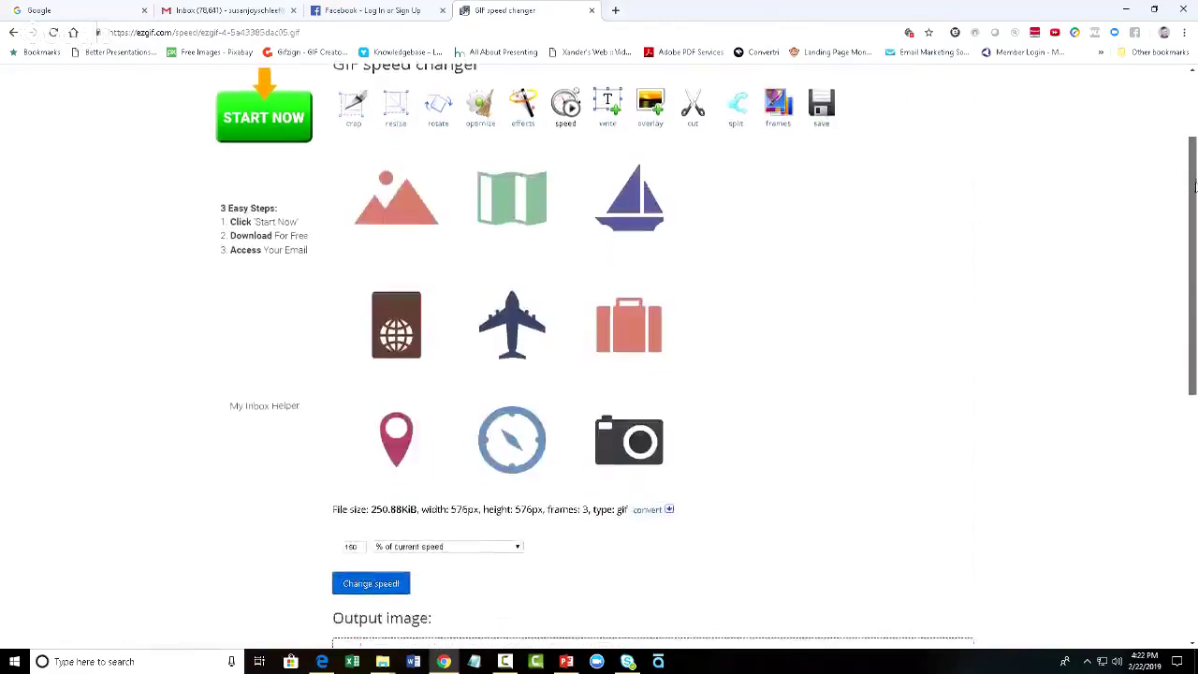
scroll(1192, 327, down, 1)
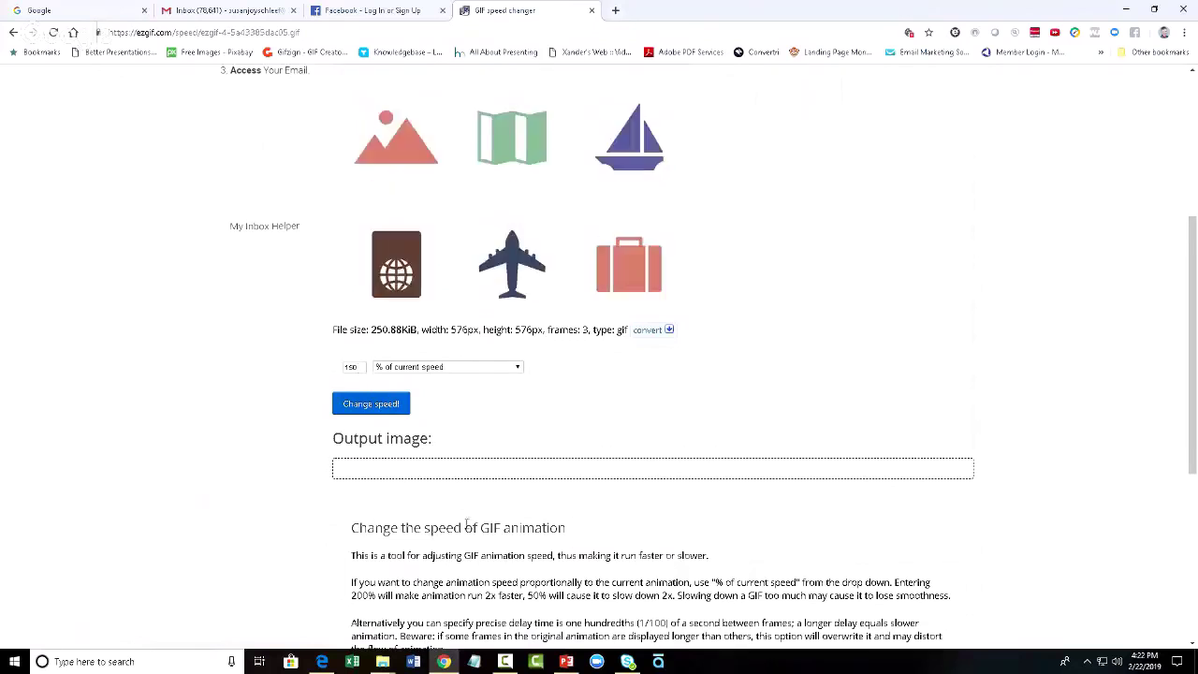
click(349, 367)
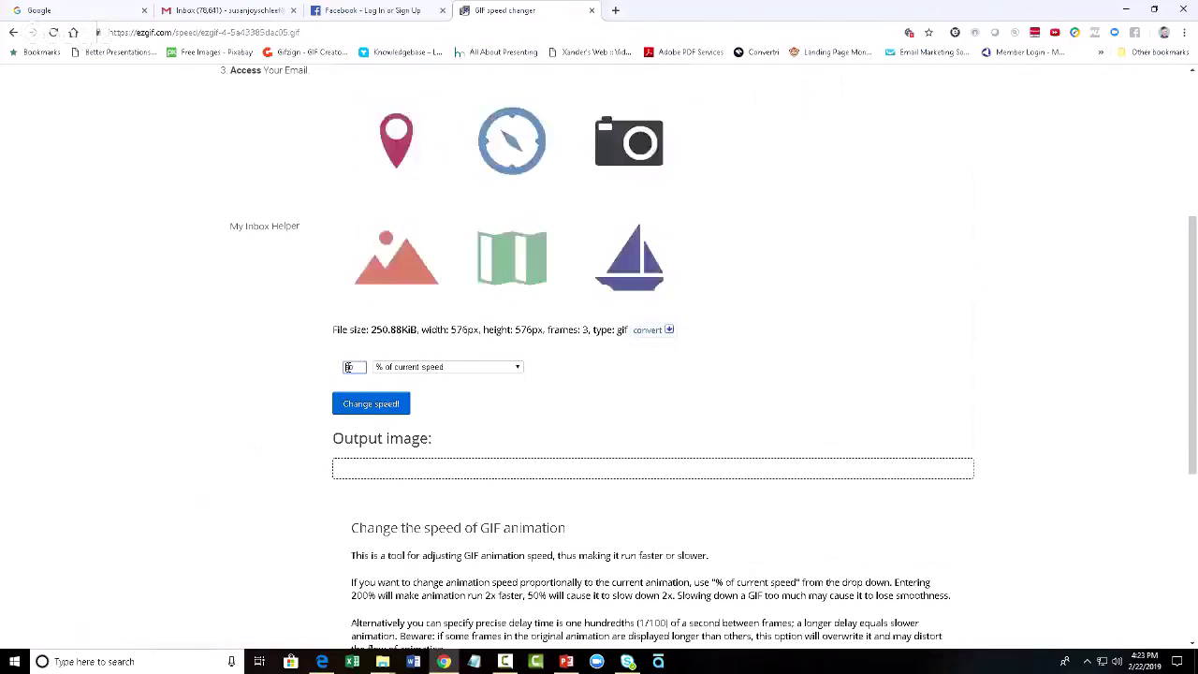
click(372, 405)
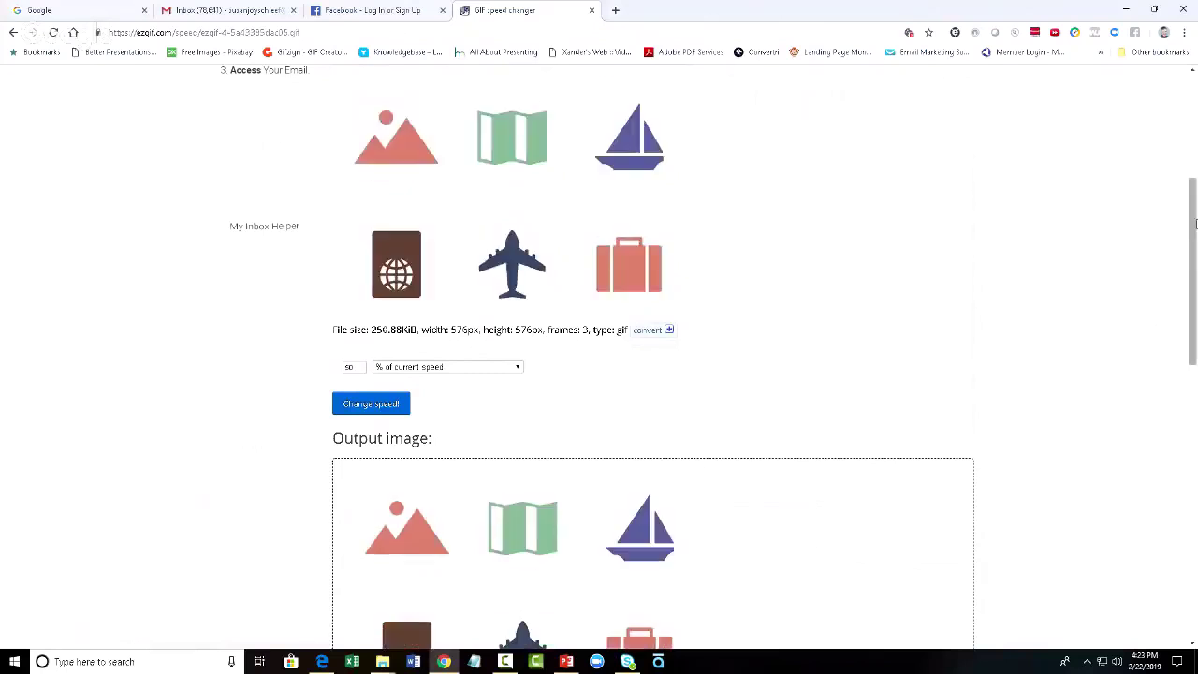
- Save the slowed GIF as ezgif.com-gif-maker.gif in the "2019-02 Creating Simple GIFs and Videos from Static Images" folder on drive D
scroll(1195, 230, down, 3)
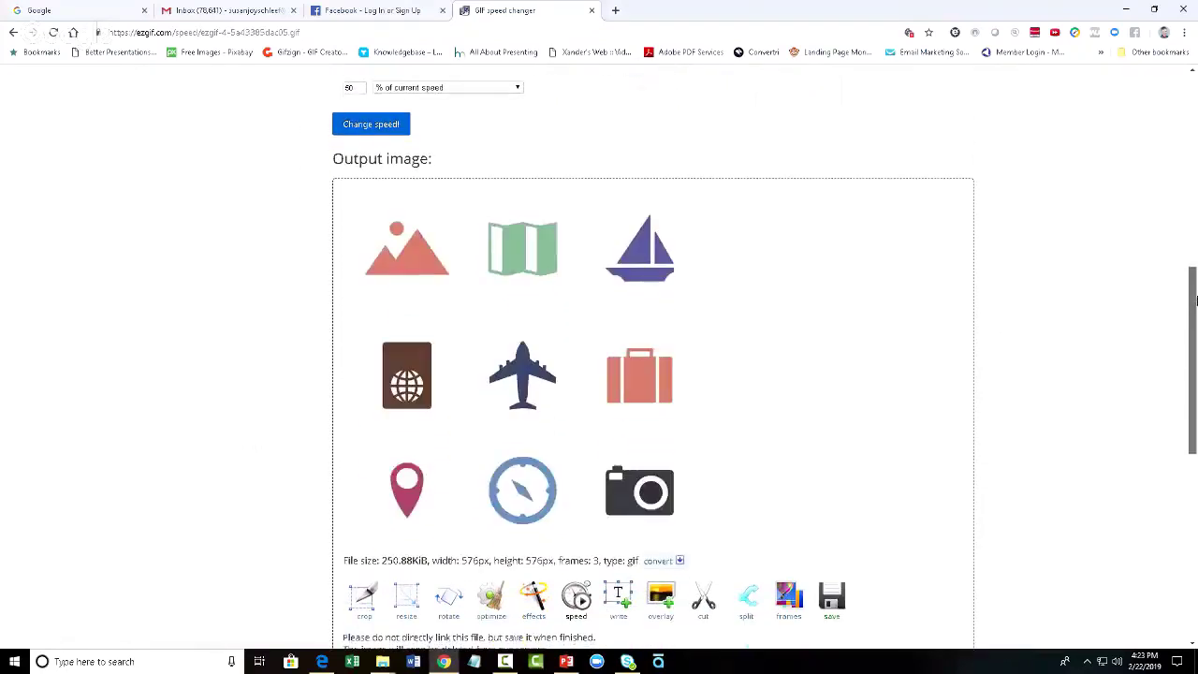
drag(1195, 301, 1192, 324)
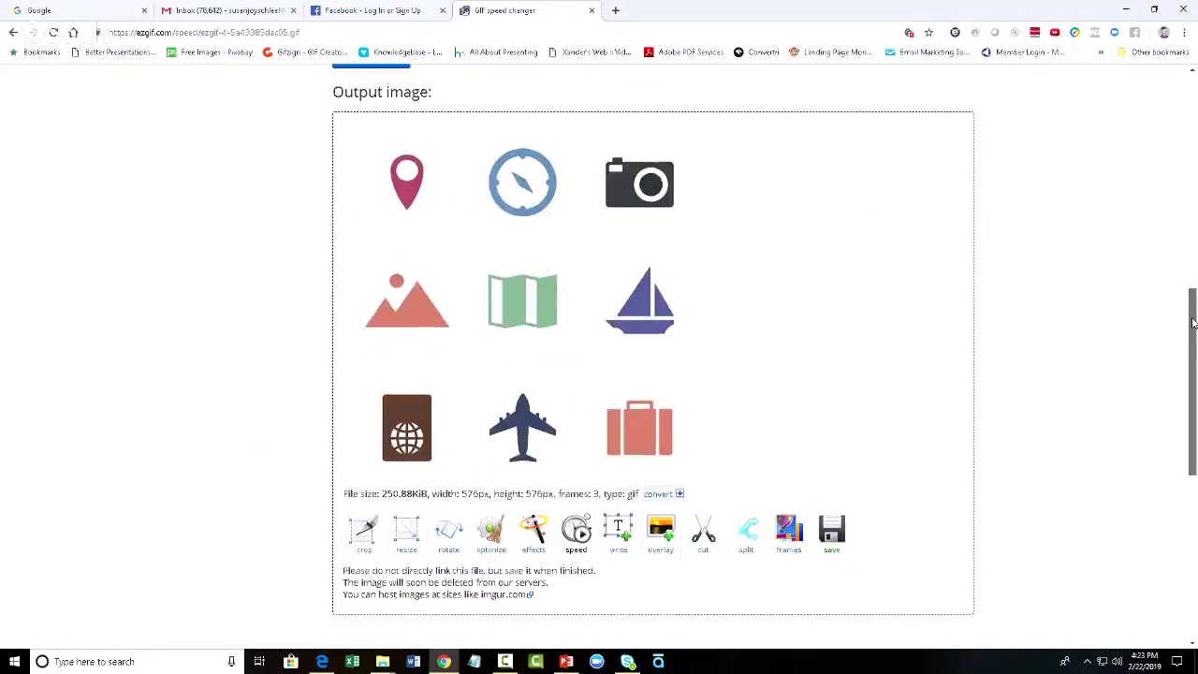
click(832, 528)
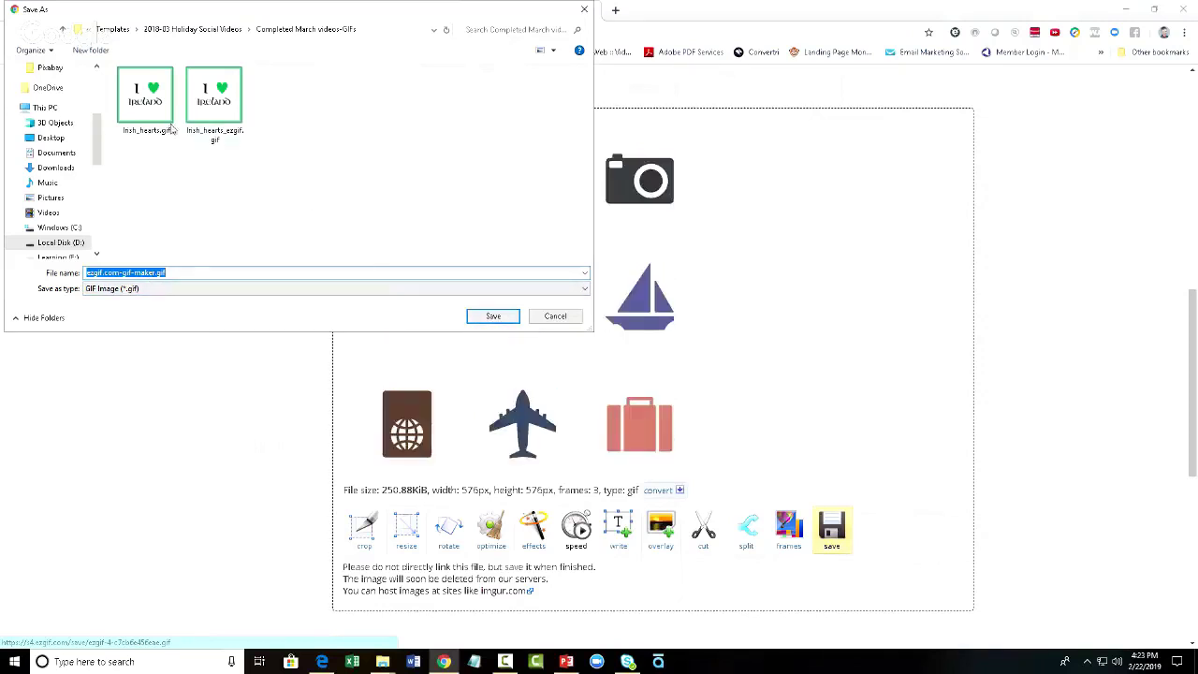
click(65, 242)
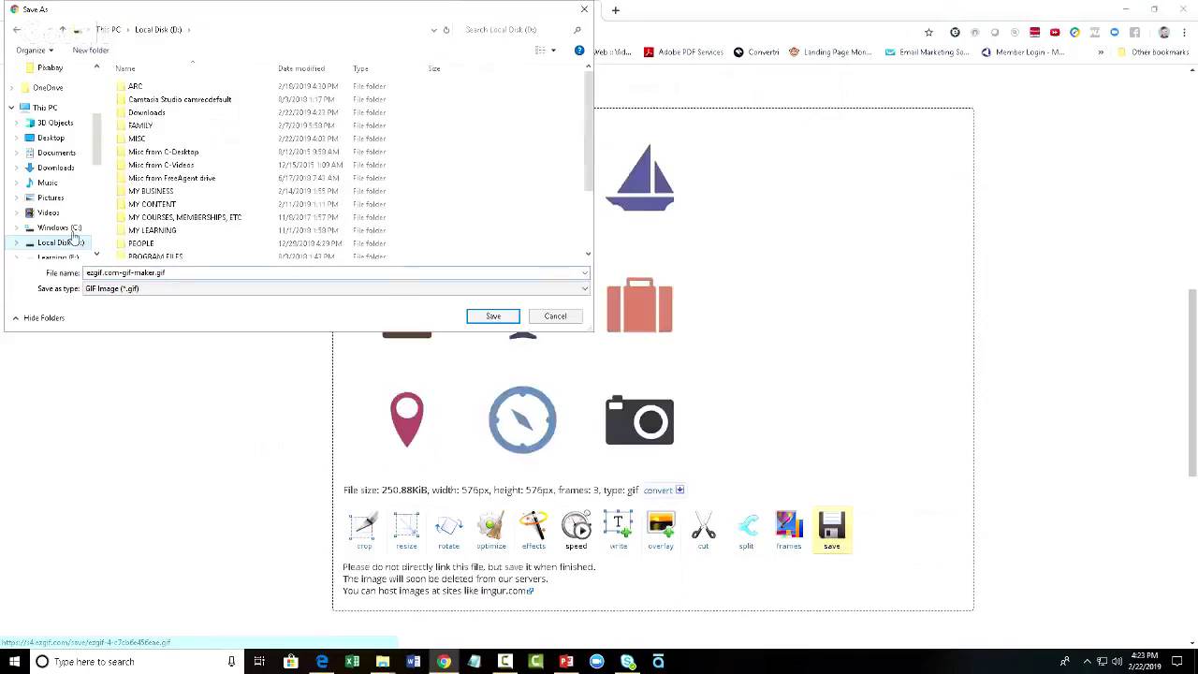
double_click(161, 204)
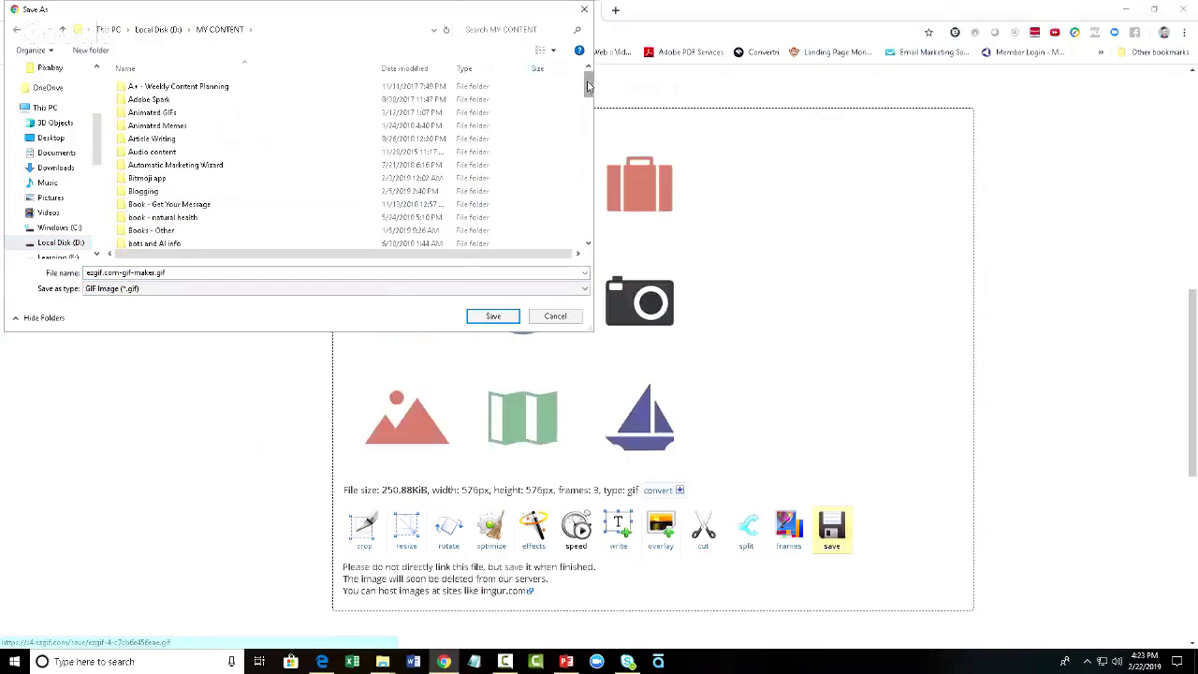
drag(588, 86, 588, 106)
double_click(185, 161)
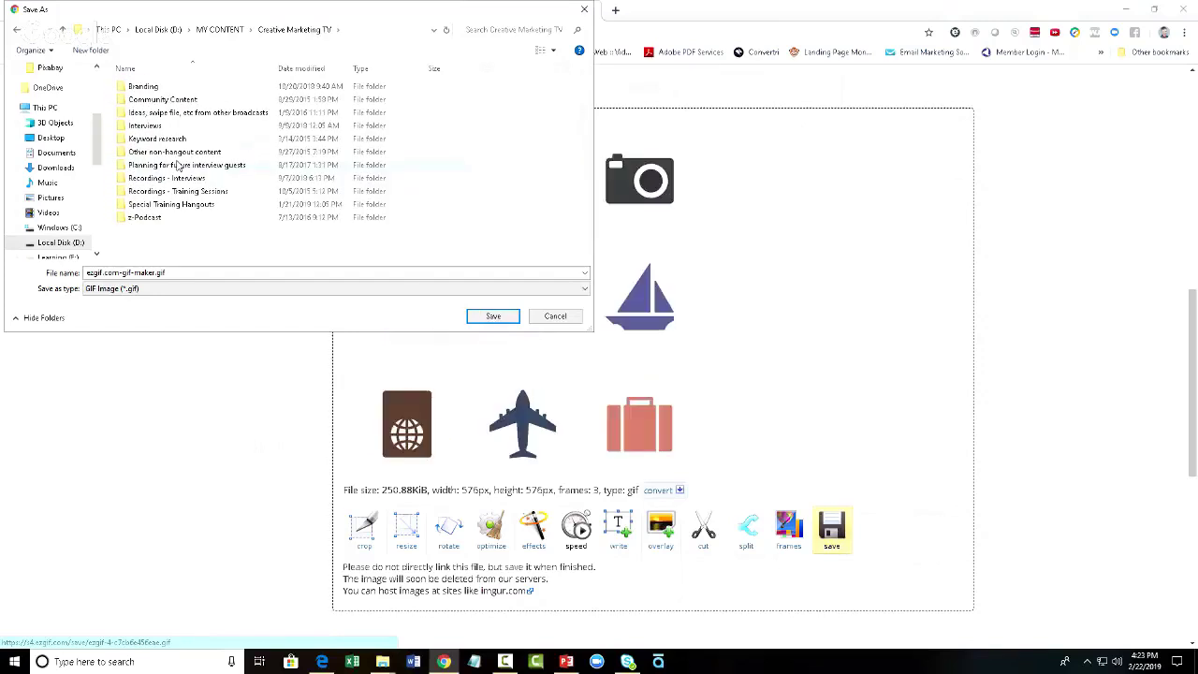
double_click(170, 206)
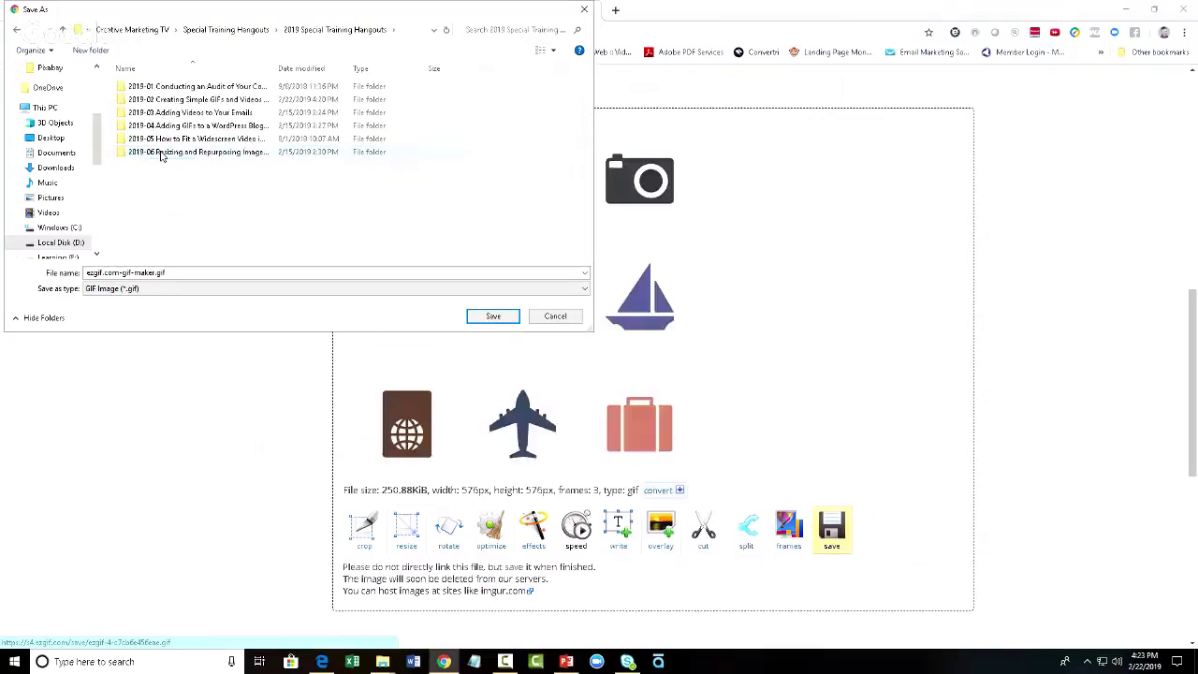
double_click(192, 101)
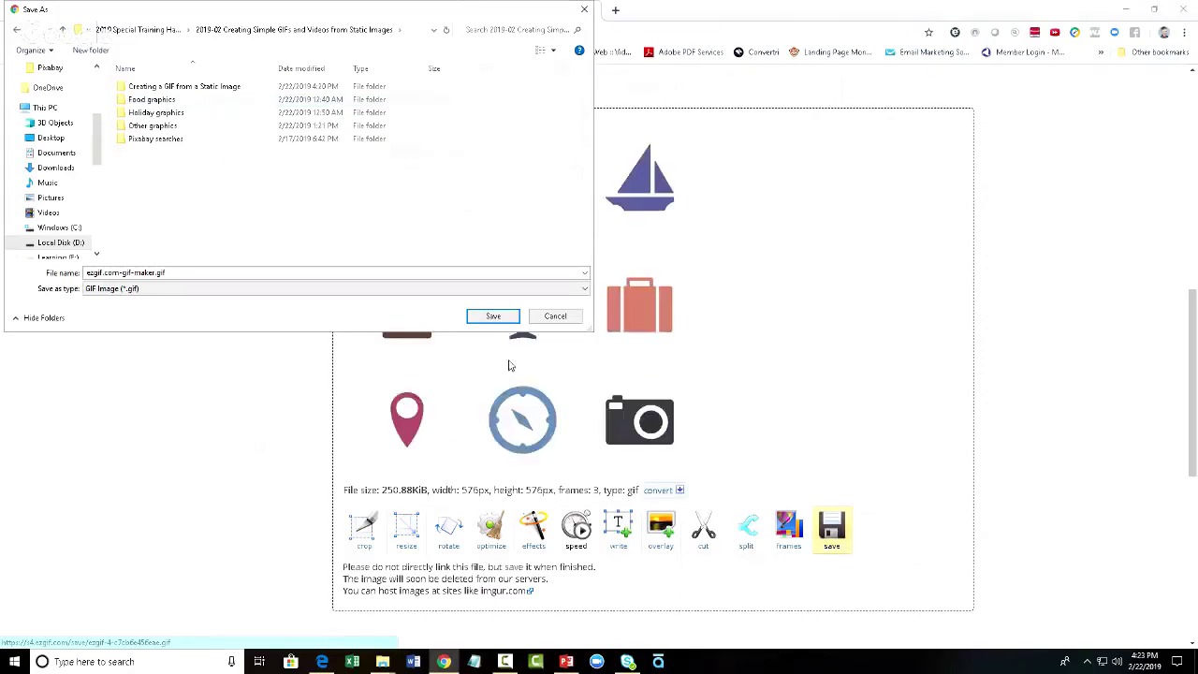
click(496, 318)
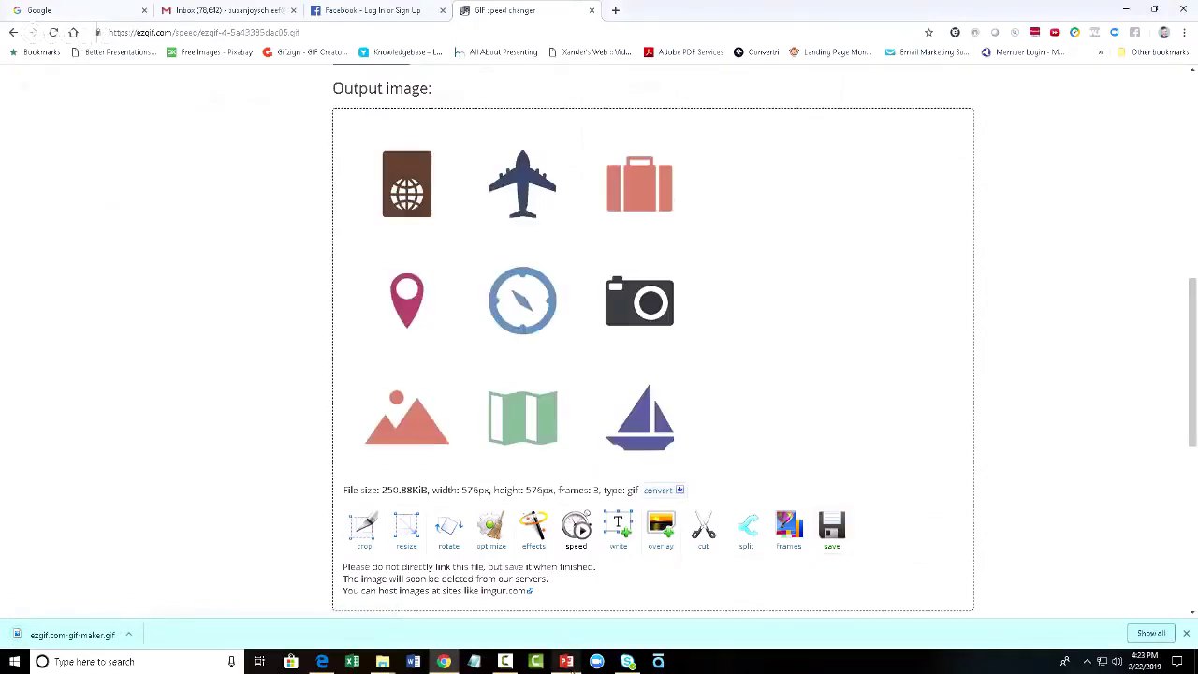
- Switch to PowerPoint and add a new slide with the Blank layout after slide 24
click(566, 660)
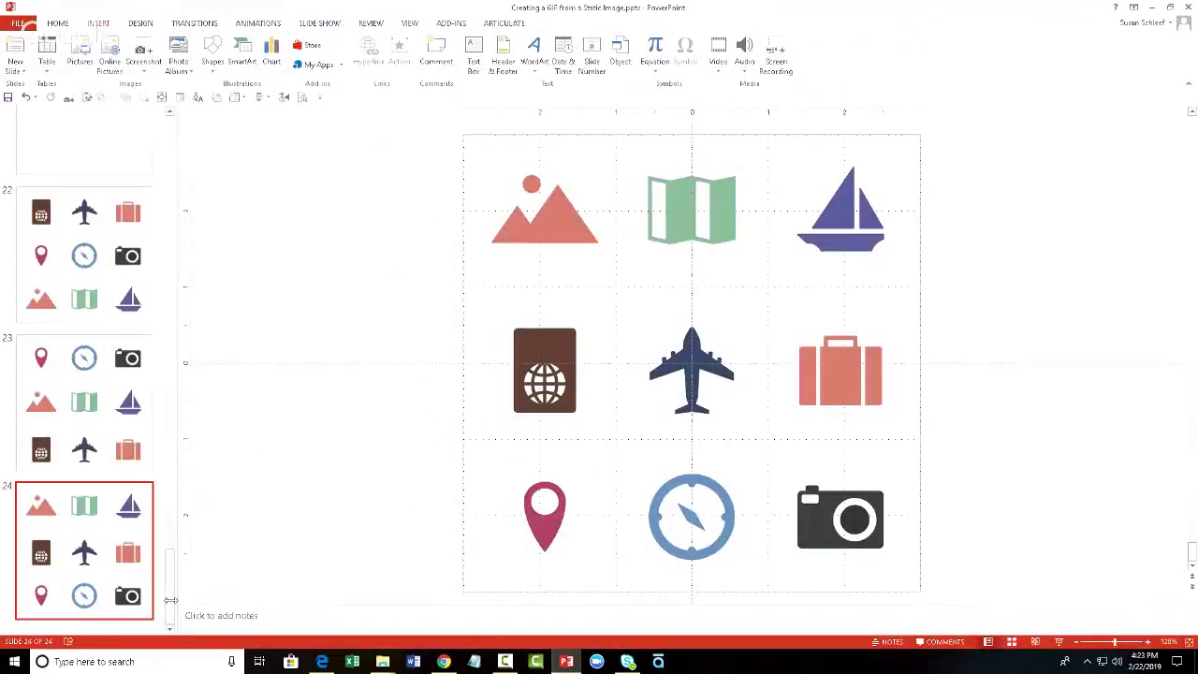
click(140, 628)
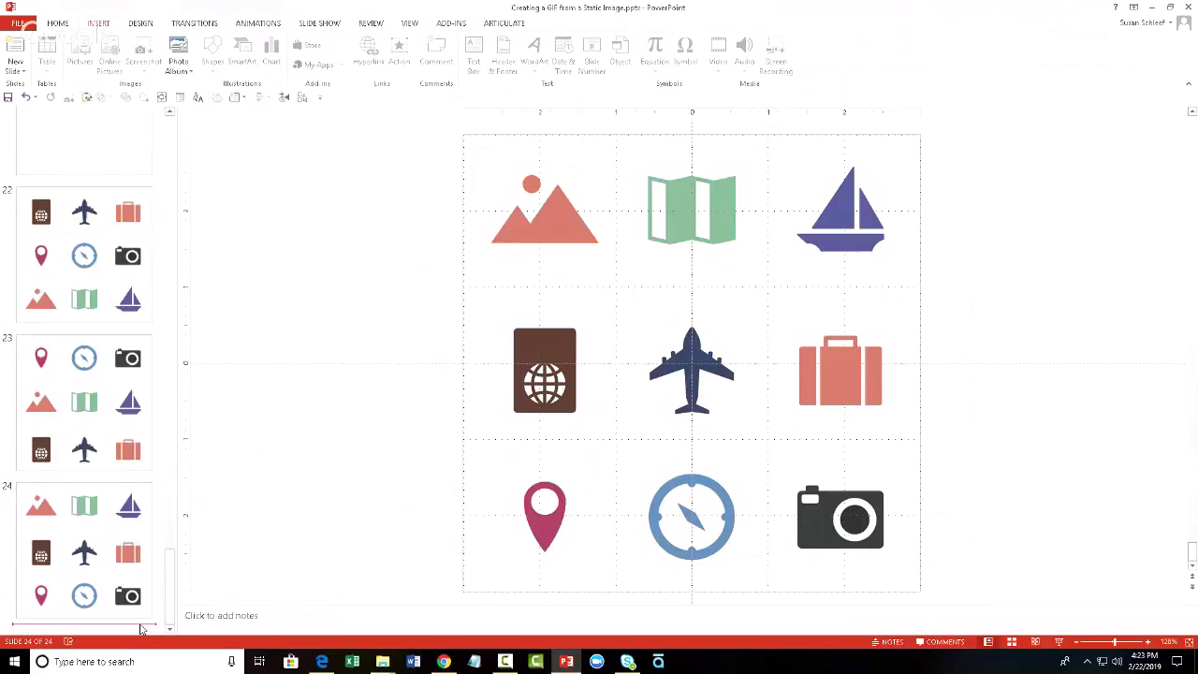
click(17, 68)
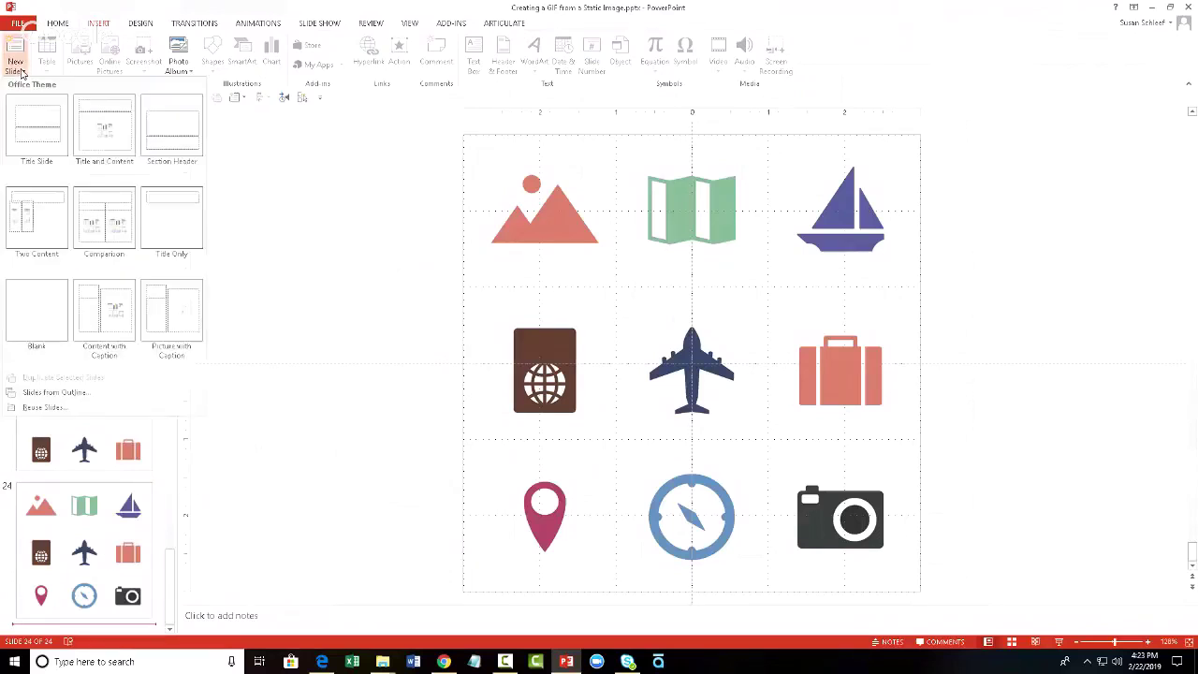
click(42, 324)
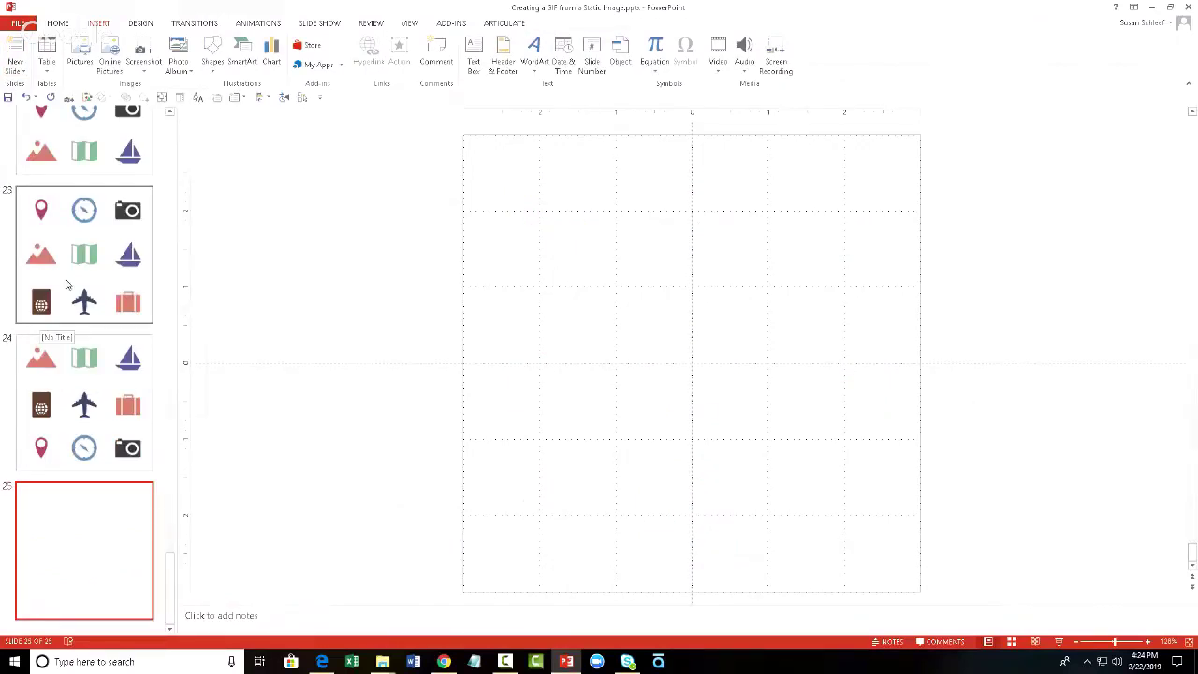
- Insert the picture ezgif.com-gif-maker.gif on slide 25 from the "2019-02 Creating Simple GIFs and Videos from Static Images" folder under Creative Marketing TV on drive D
click(79, 67)
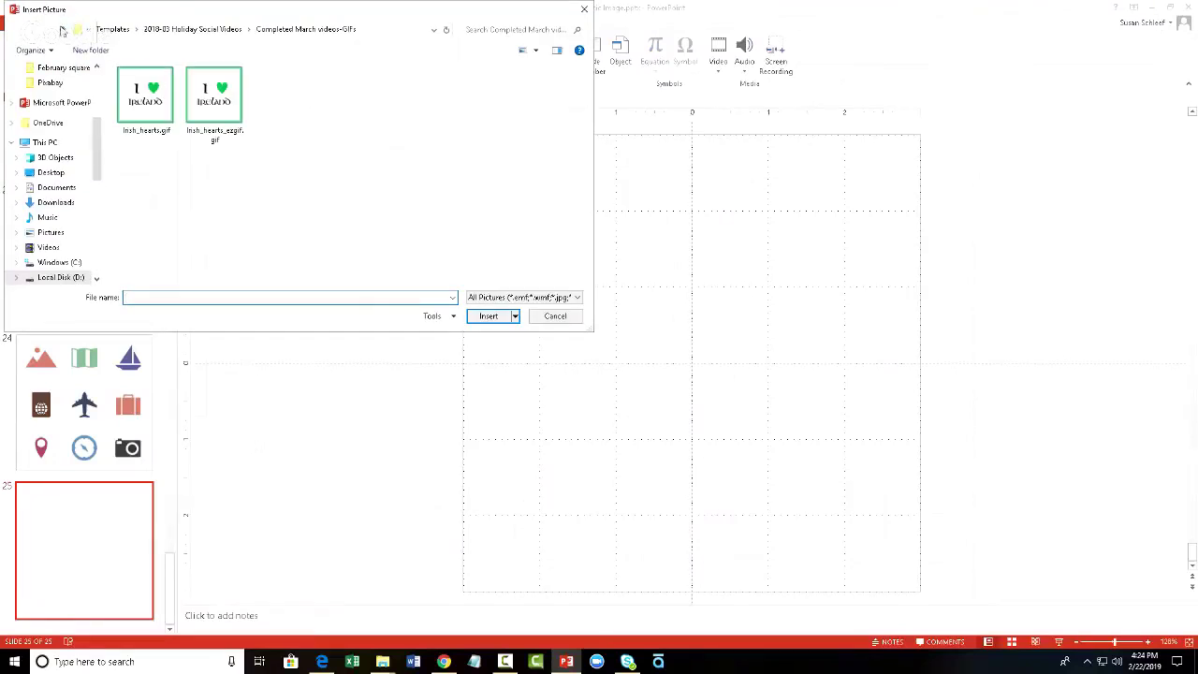
click(67, 276)
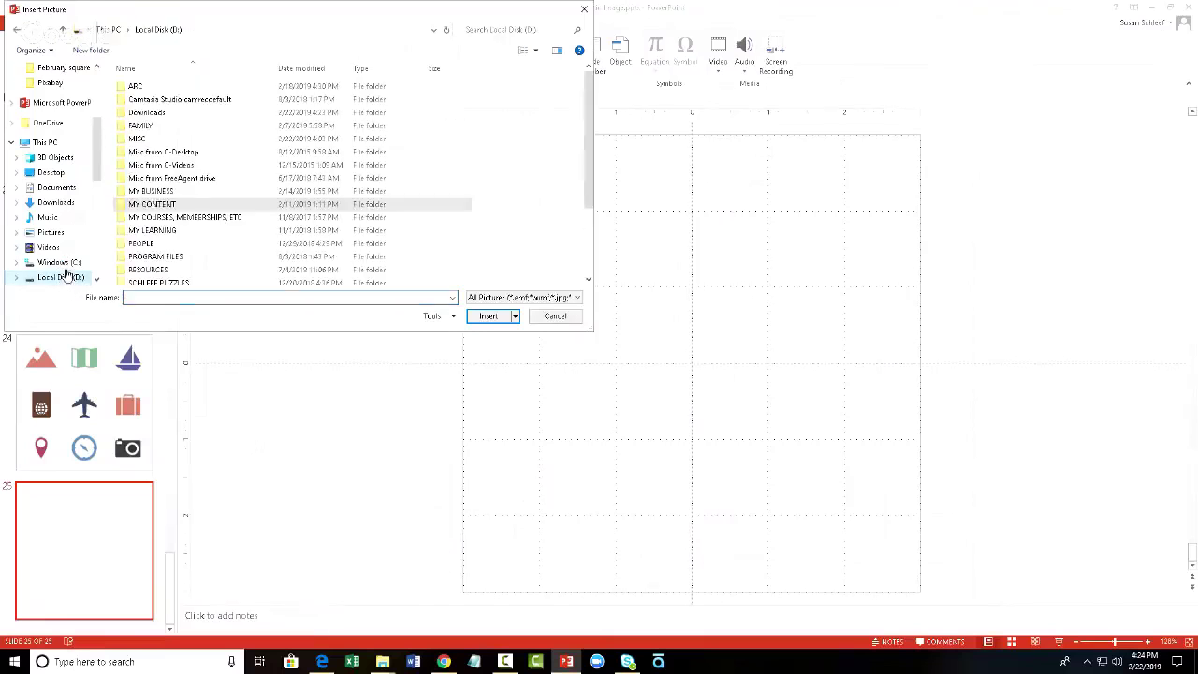
double_click(149, 205)
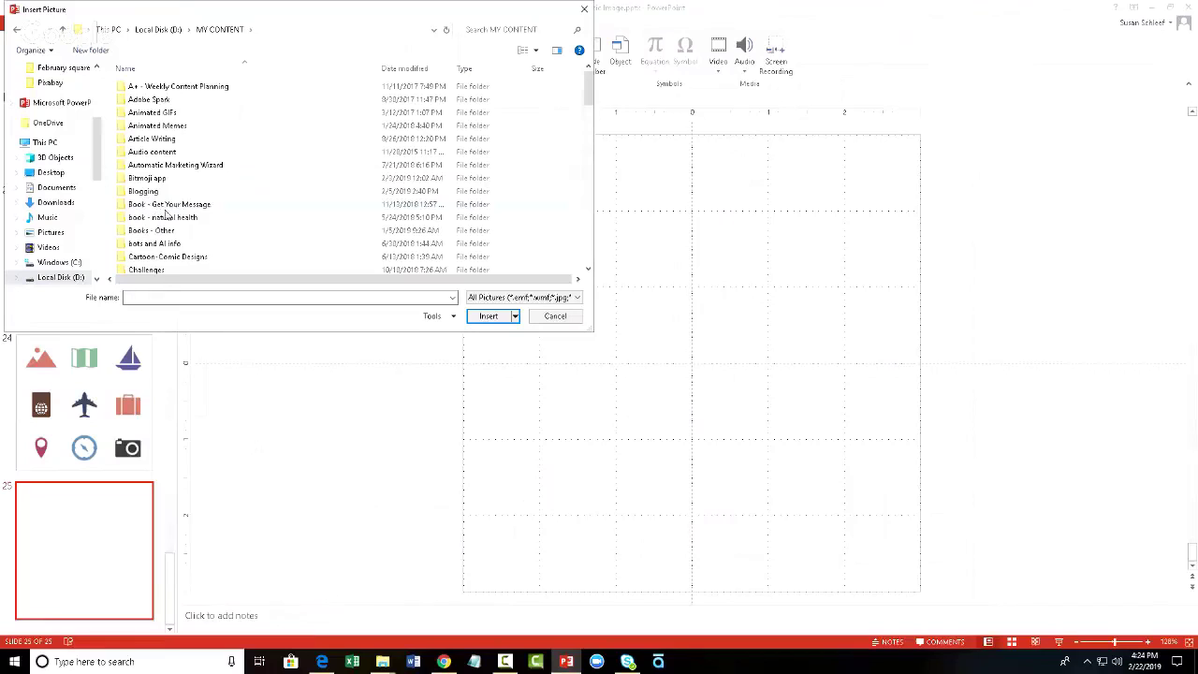
drag(591, 94, 591, 113)
double_click(161, 184)
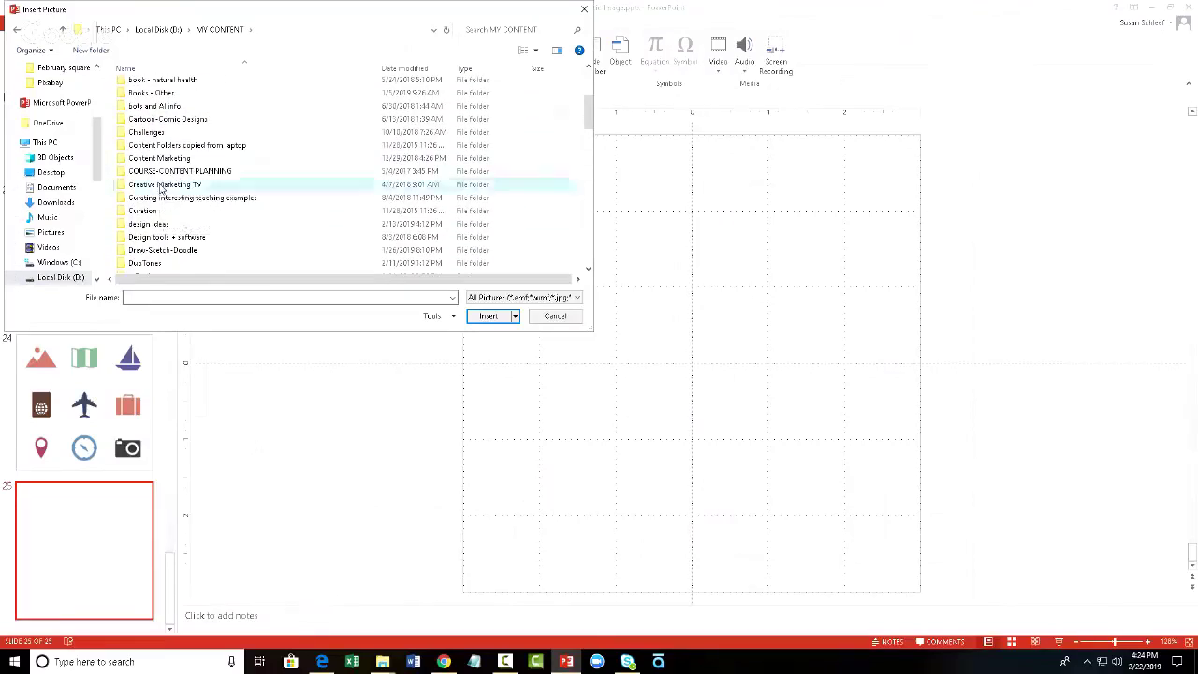
double_click(173, 205)
double_click(171, 152)
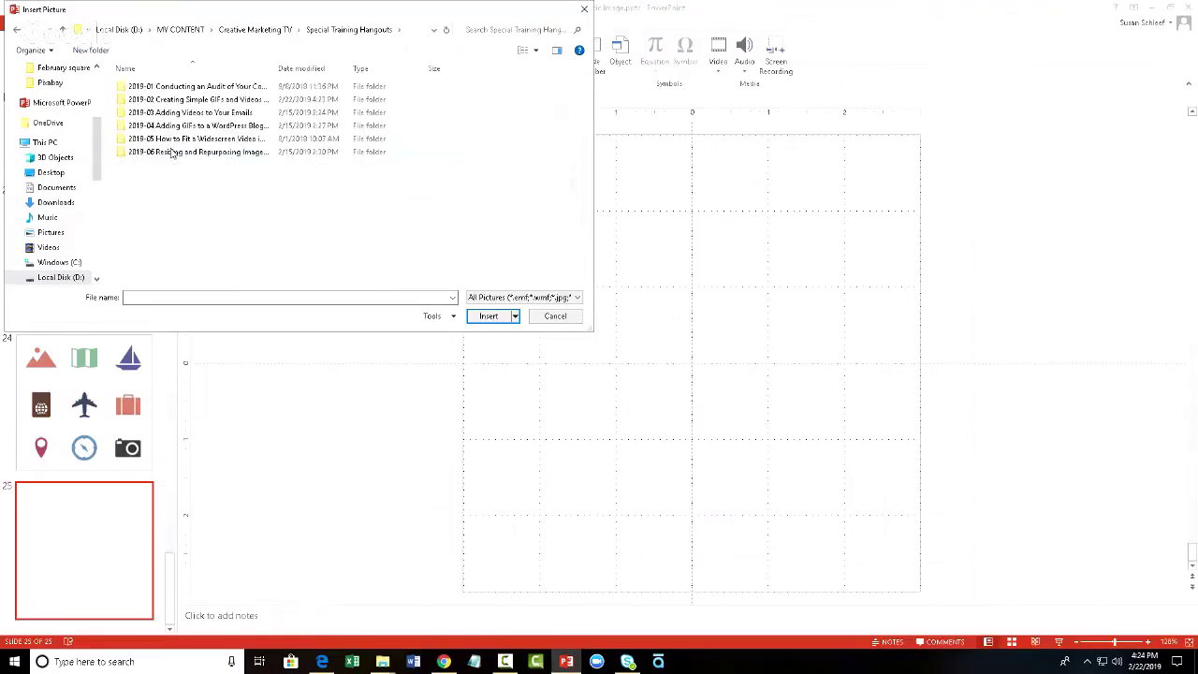
double_click(173, 99)
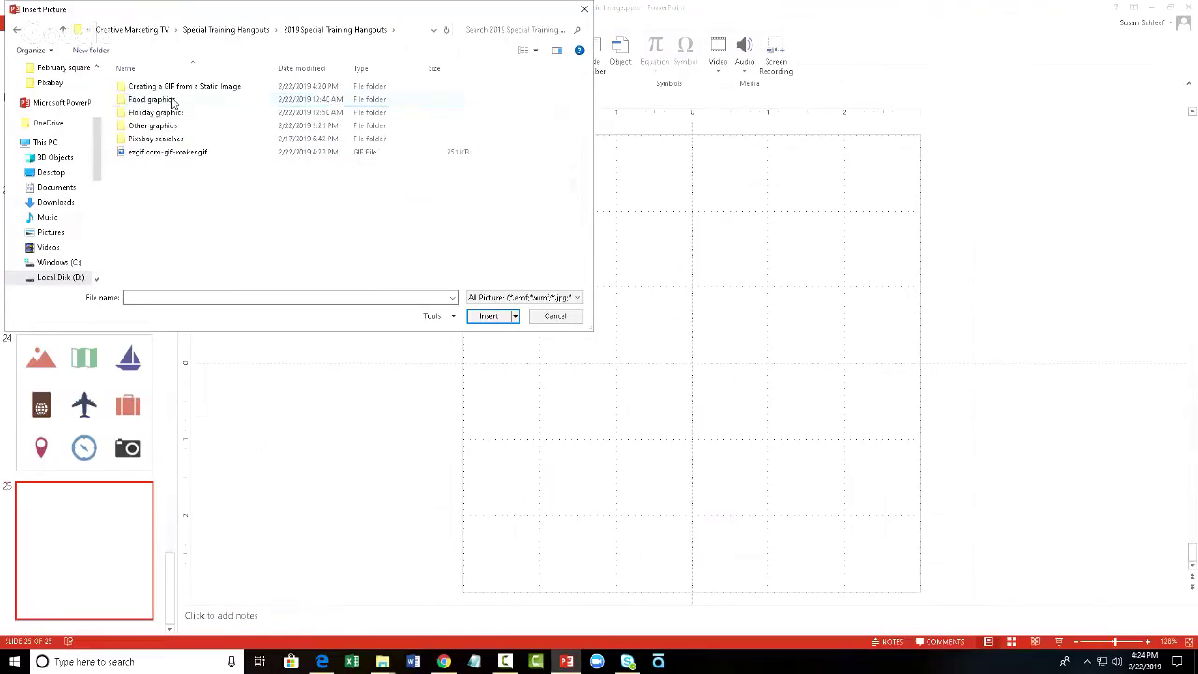
double_click(174, 152)
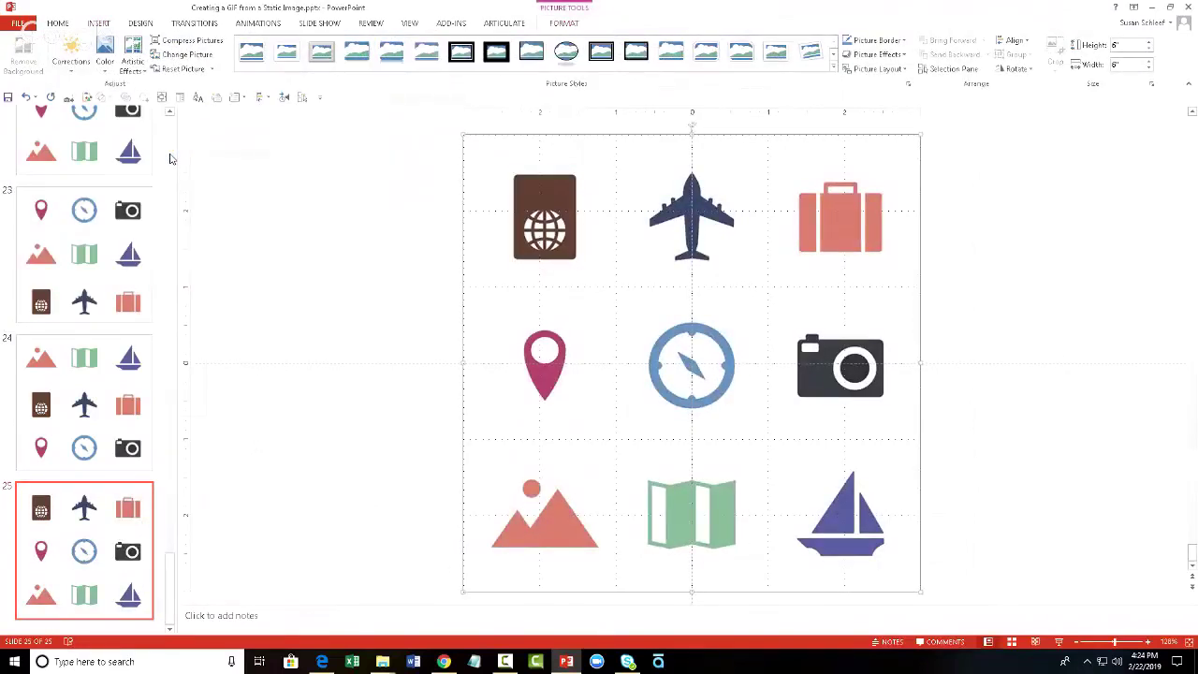
- Play slide 25 as a slide show to check the GIF's animation, and return to editing the presentation
click(1059, 644)
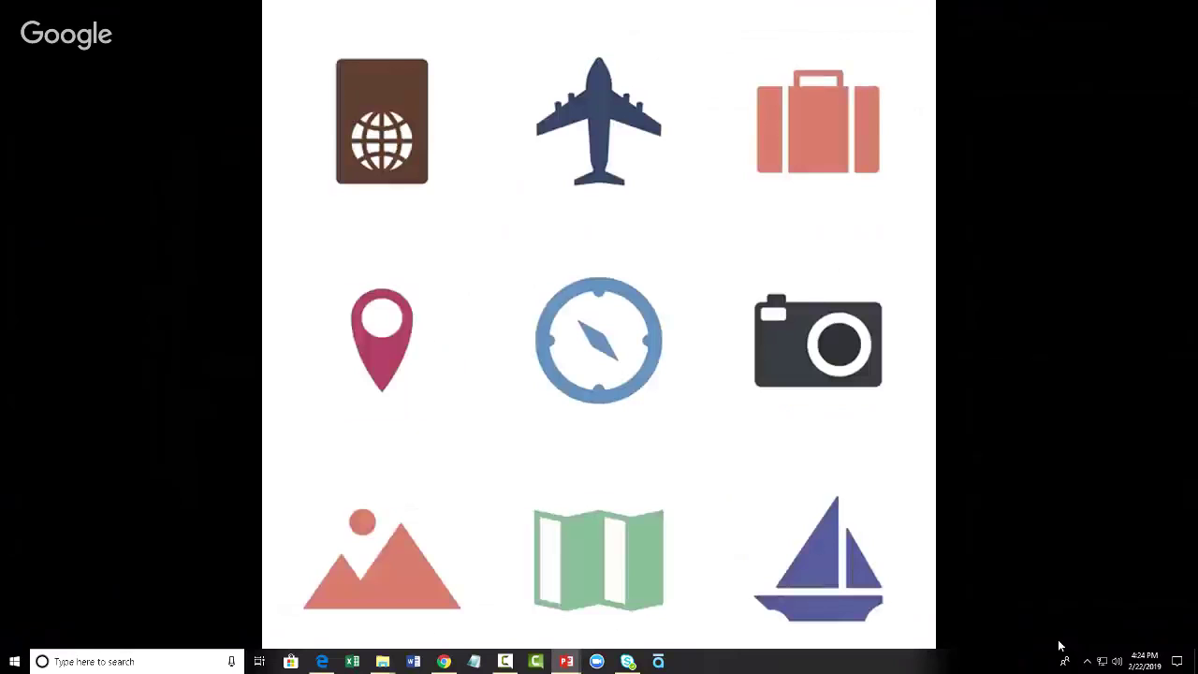
key(Escape)
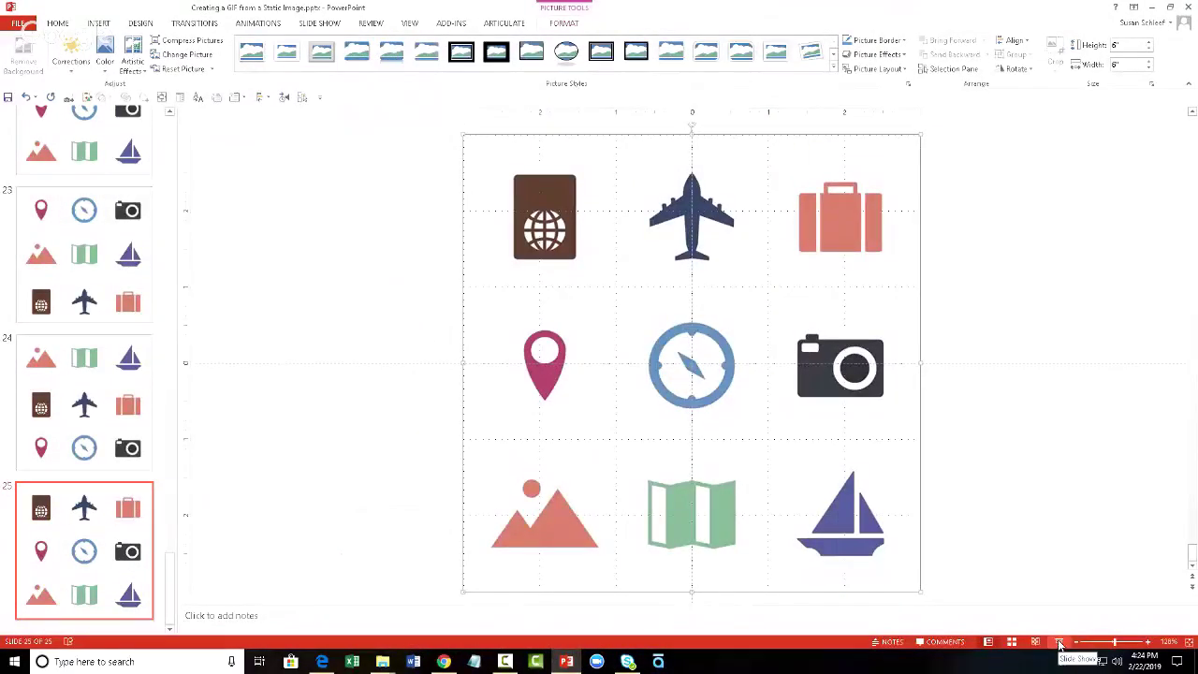